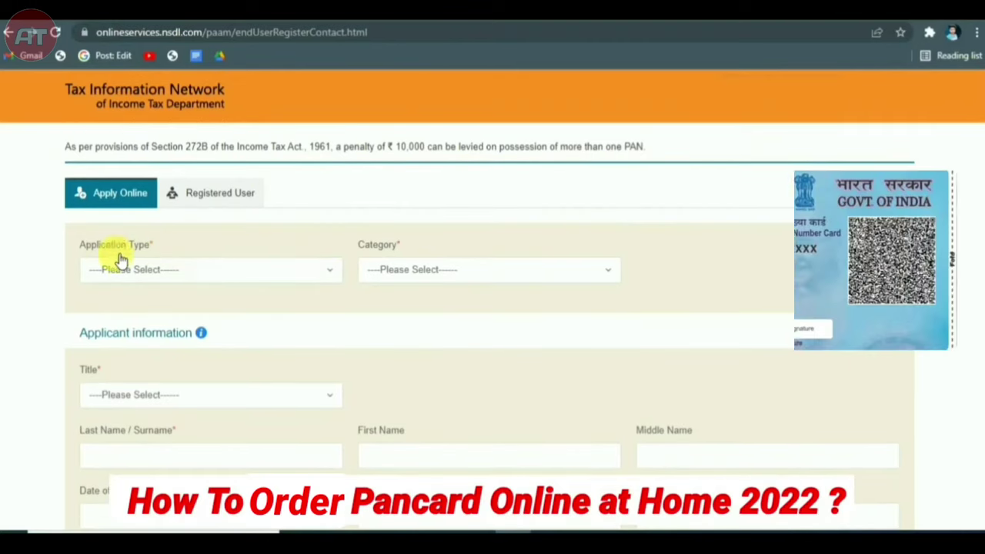
# Step: Preview the application types, the validation message and the e-PAN PDF, opened with the date-of-birth password
pyautogui.click(156, 281)
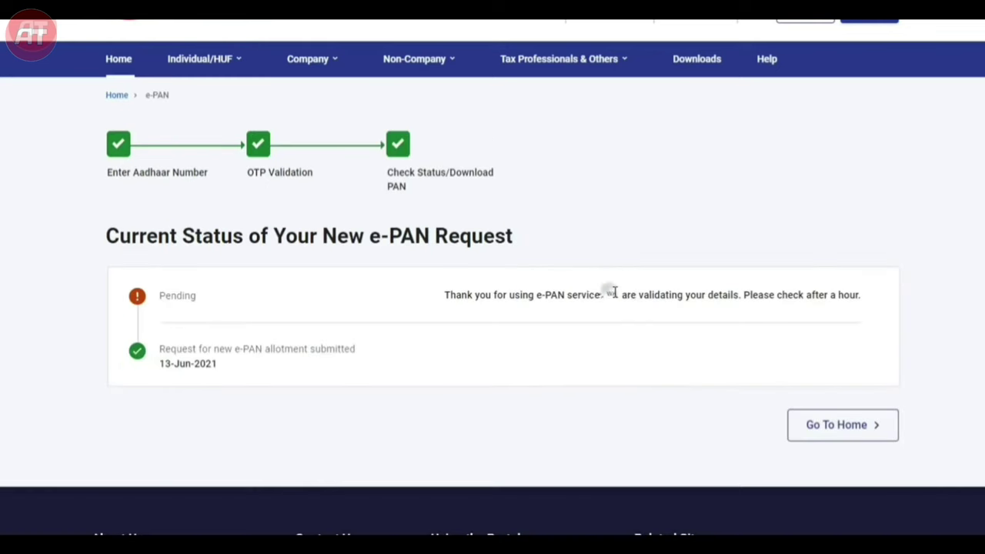
pyautogui.moveTo(605, 294); pyautogui.dragTo(735, 293)
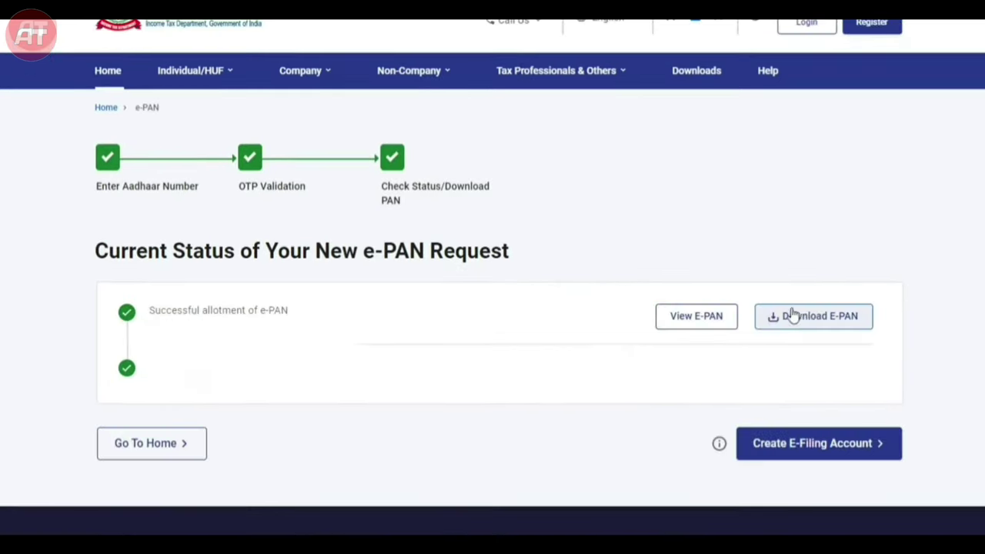
pyautogui.click(809, 322)
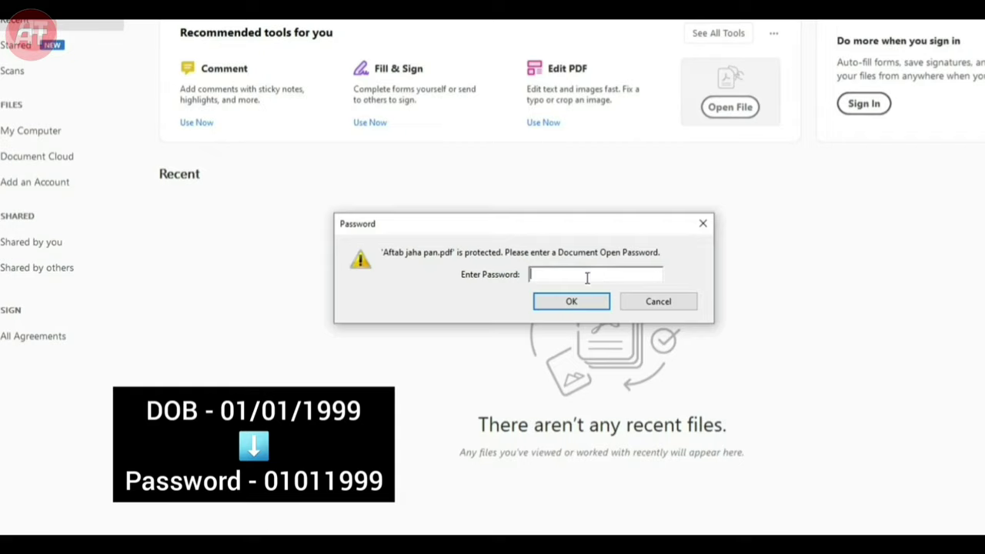
pyautogui.click(583, 304)
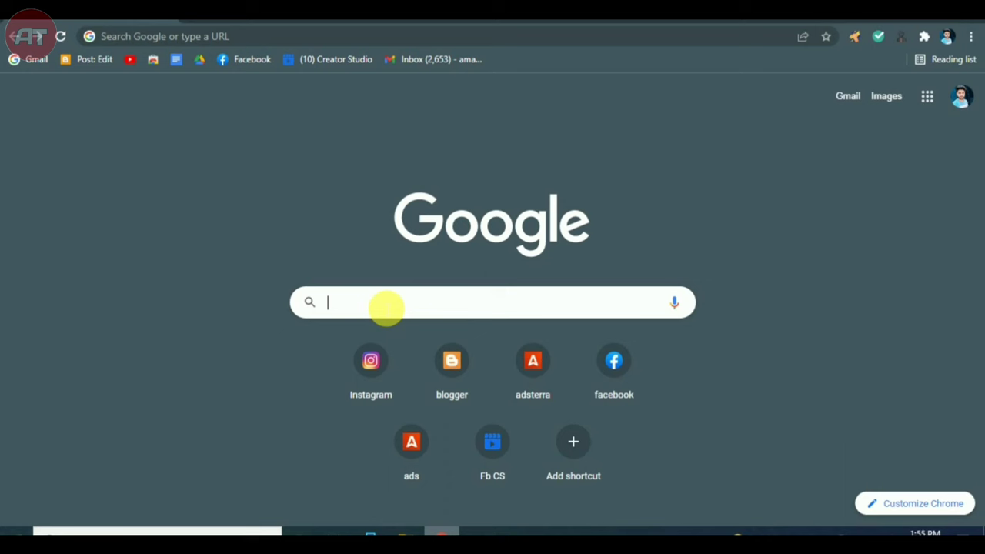
# Step: Search Google for 'income tax' and open the Income Tax Department home page
pyautogui.write('incom')
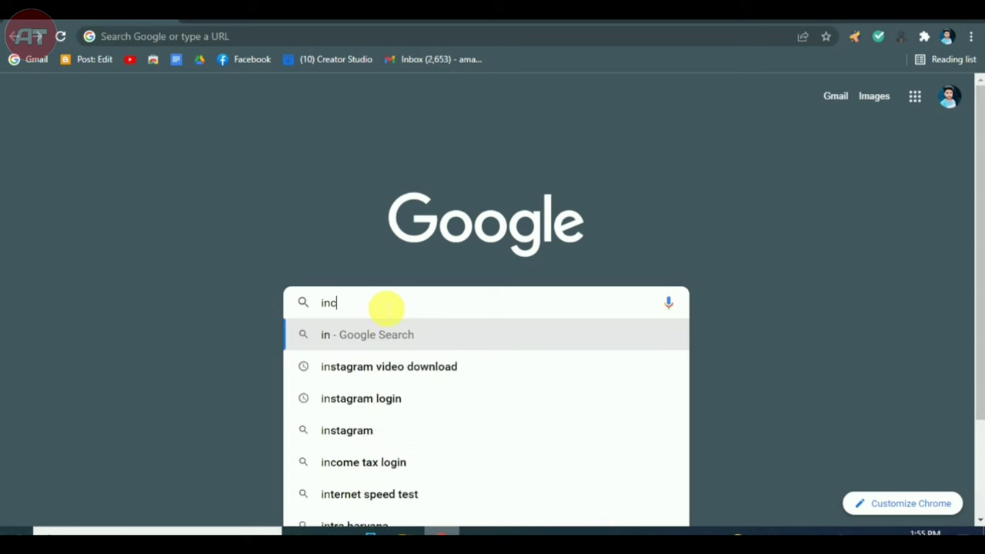
pyautogui.click(370, 336)
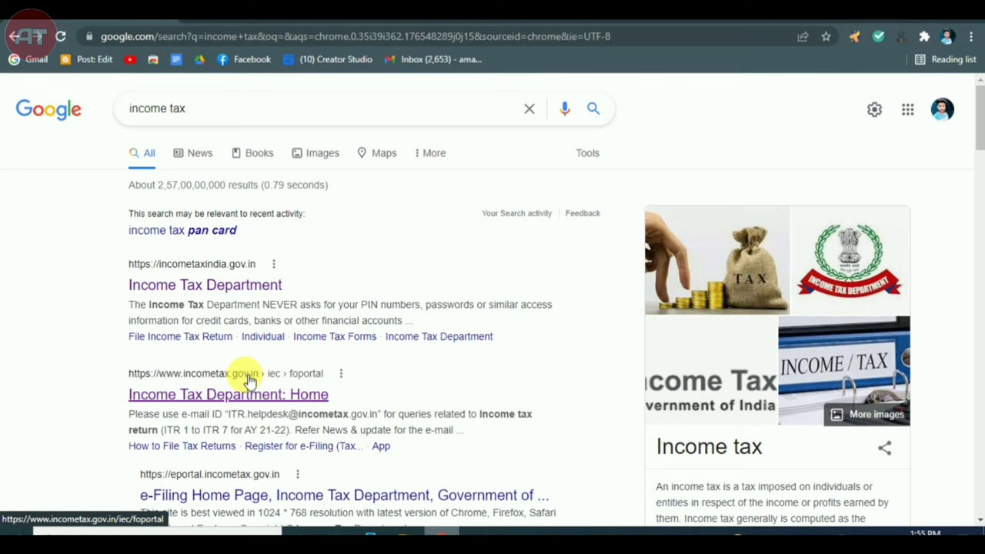
pyautogui.click(218, 399)
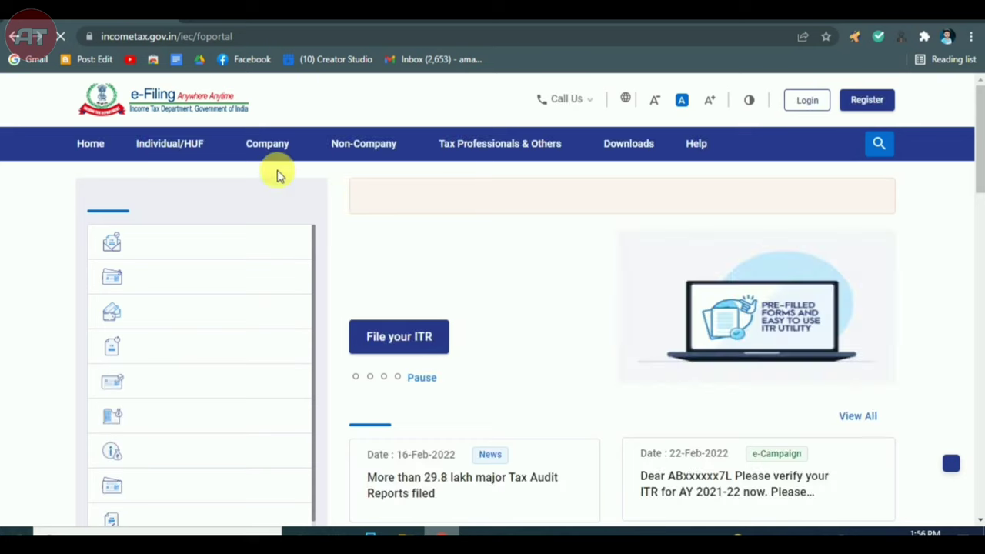
# Step: Open Instant E-PAN from Quick Links to reach the Get New e-PAN and Check Status cards
pyautogui.scroll(-2, 164, 322)
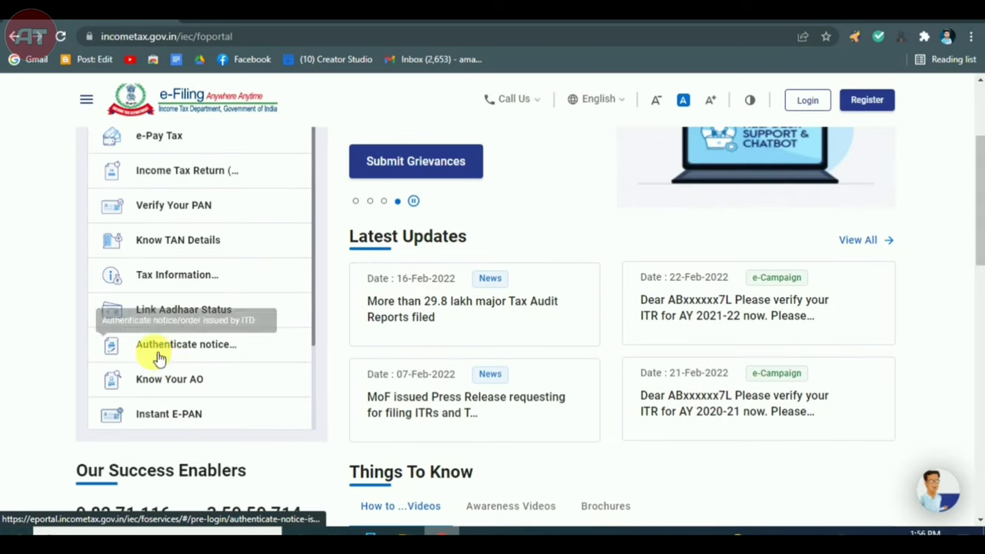
pyautogui.click(160, 423)
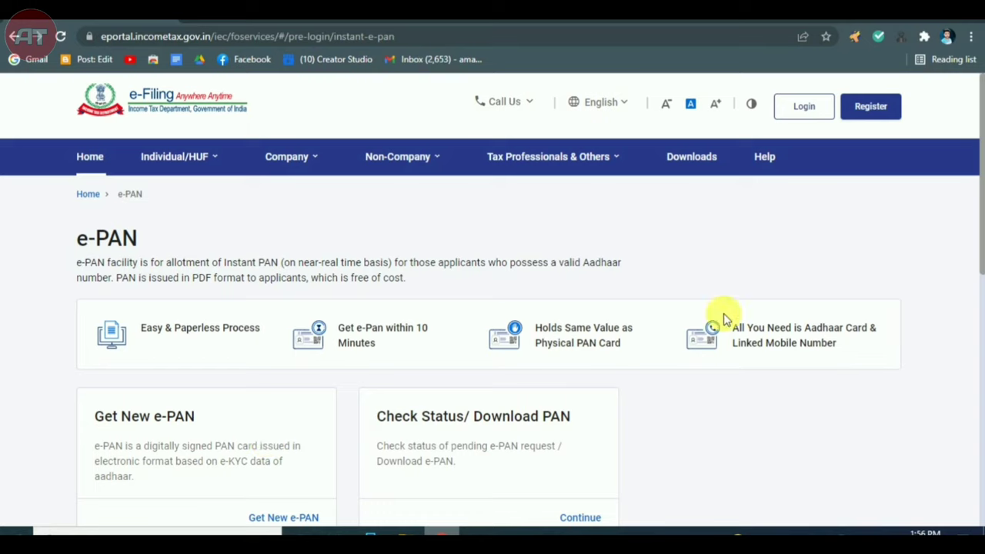
pyautogui.moveTo(978, 231); pyautogui.dragTo(978, 287)
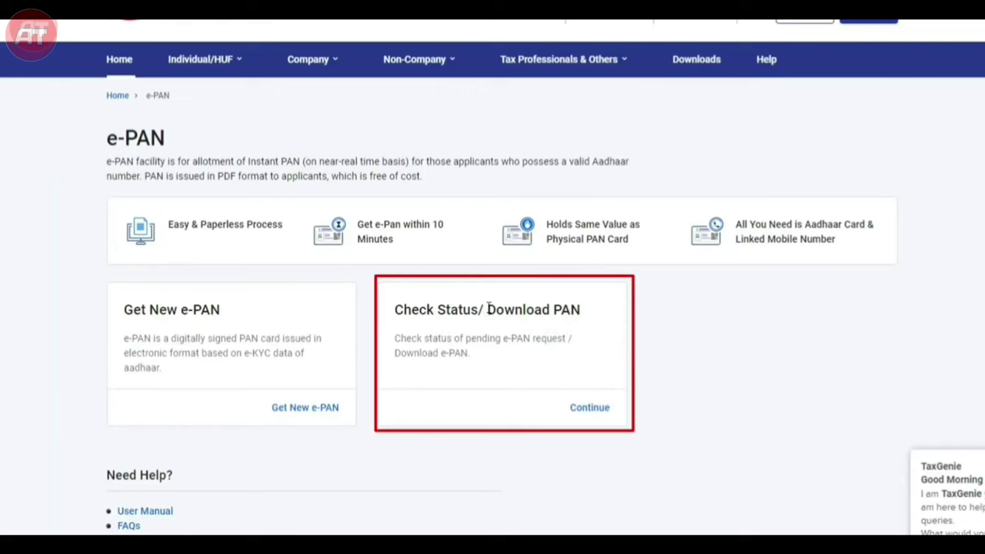
# Step: Start the e-PAN status check and submit the Aadhaar number to receive an OTP
pyautogui.click(589, 408)
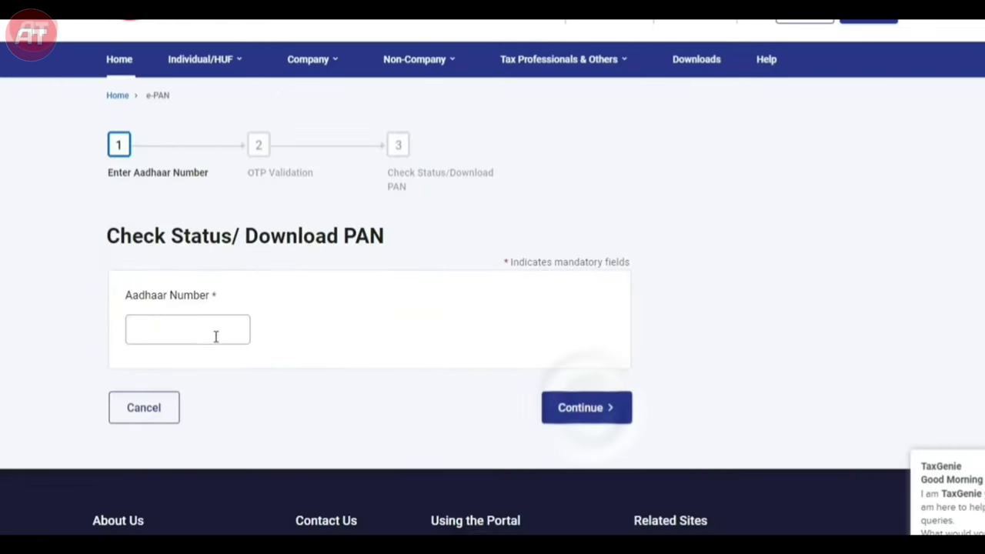
pyautogui.click(629, 406)
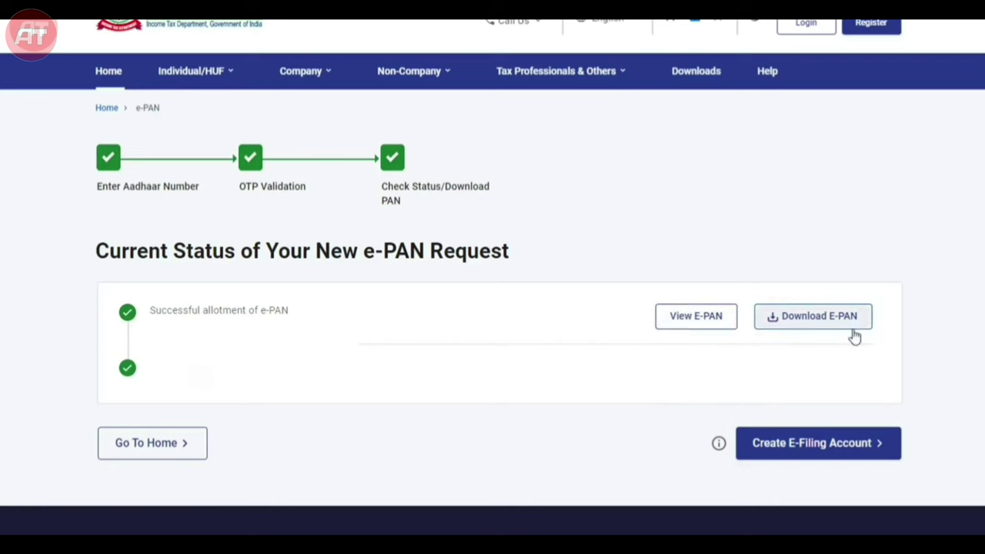
# Step: Download the allotted e-PAN and open the PDF with the date-of-birth password
pyautogui.click(808, 323)
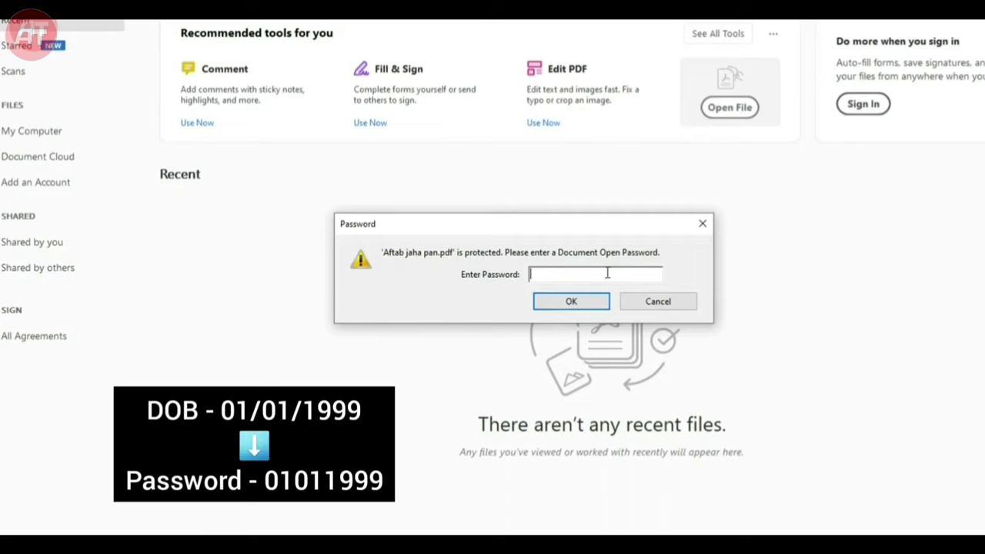
pyautogui.click(582, 302)
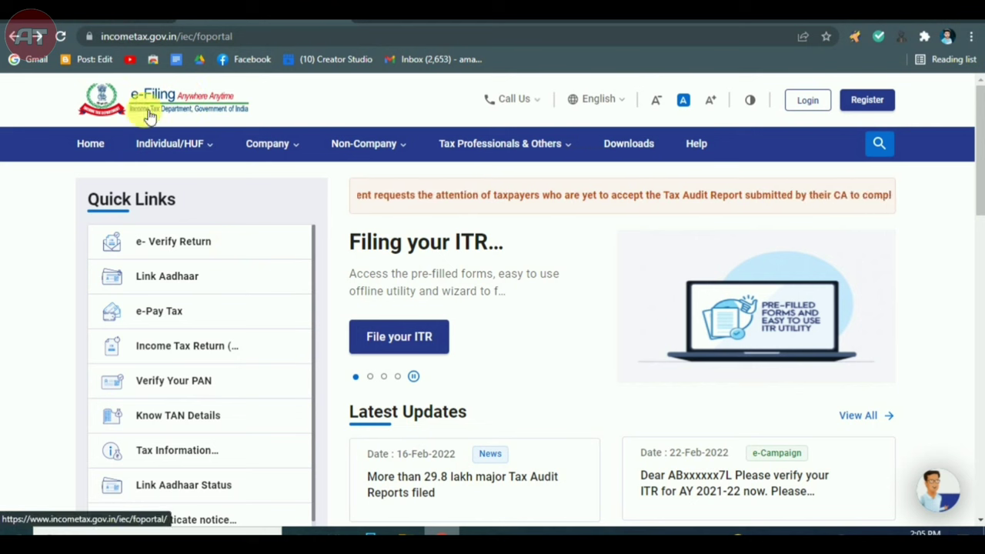
# Step: Fill in PAN, full name and date of birth in Verify Your PAN and submit
pyautogui.click(164, 387)
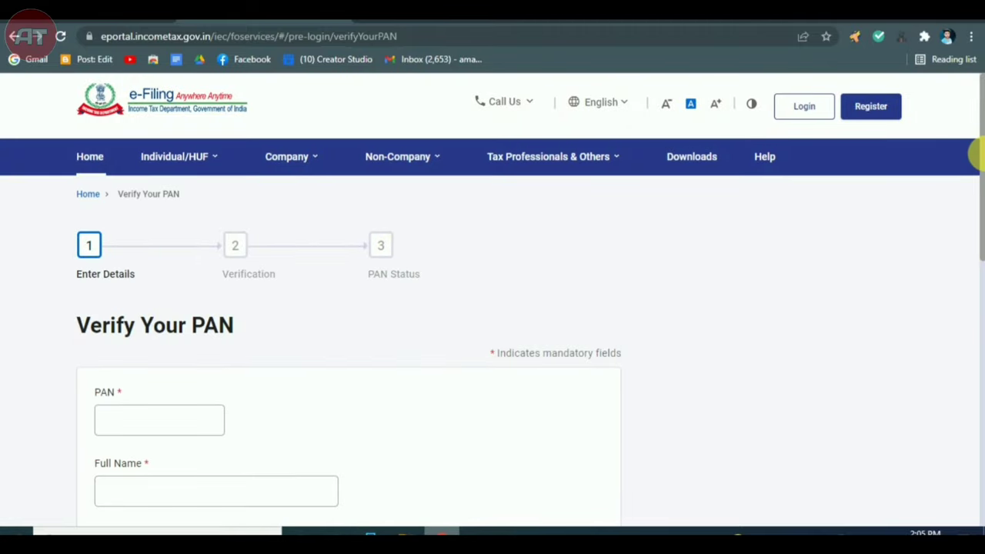
pyautogui.scroll(-3, 978, 205)
pyautogui.click(206, 258)
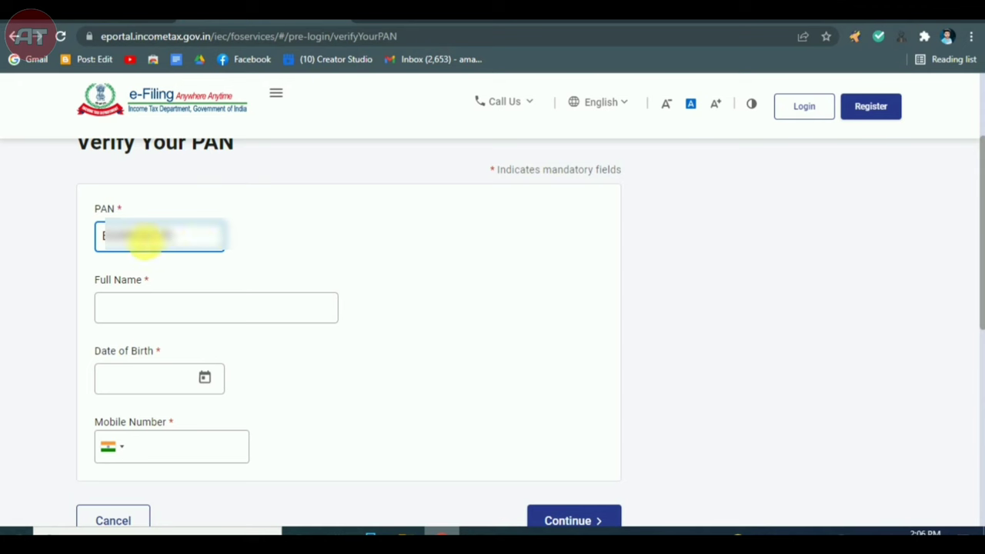
pyautogui.click(135, 309)
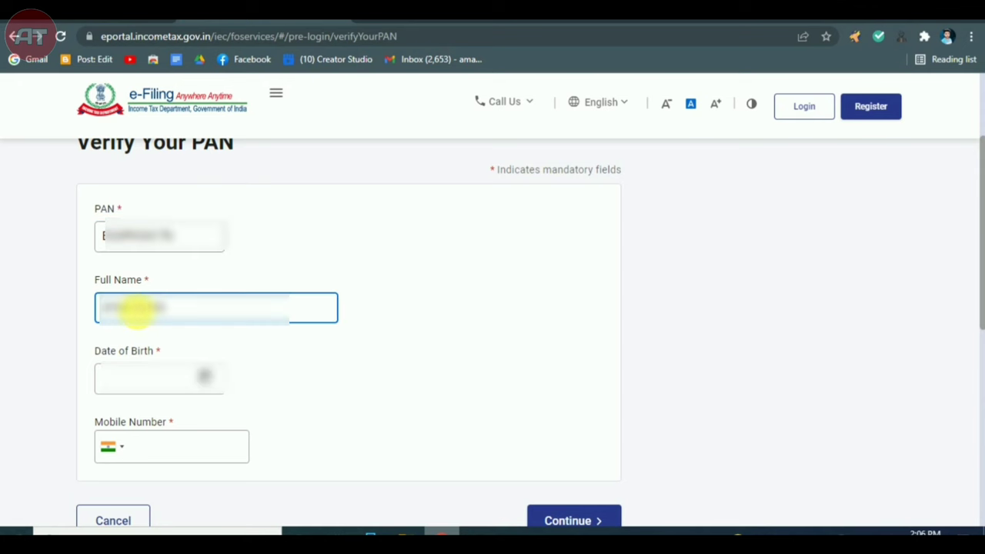
pyautogui.click(164, 379)
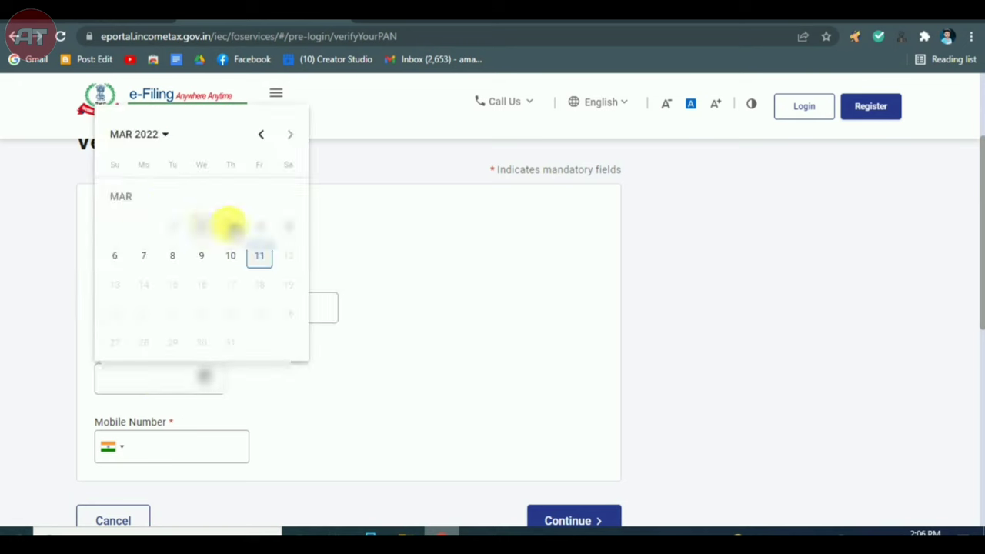
pyautogui.click(154, 136)
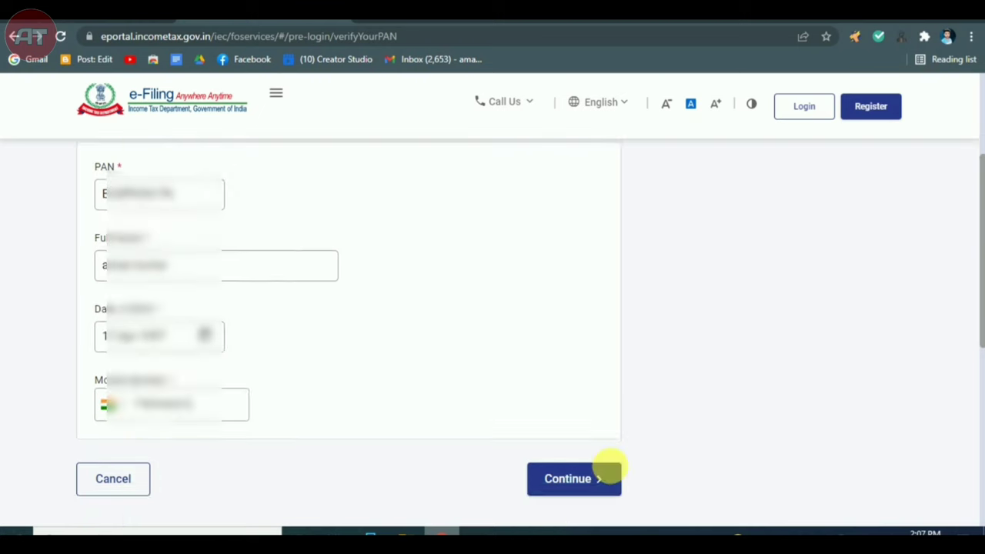
pyautogui.click(587, 478)
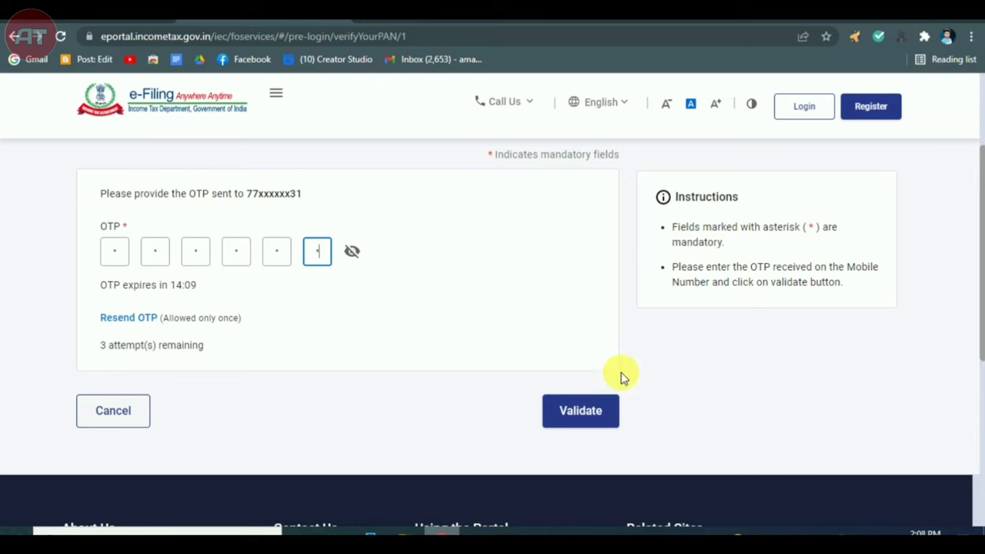
# Step: Validate the OTP, highlight the PAN-active message, then open a new browser tab
pyautogui.click(589, 414)
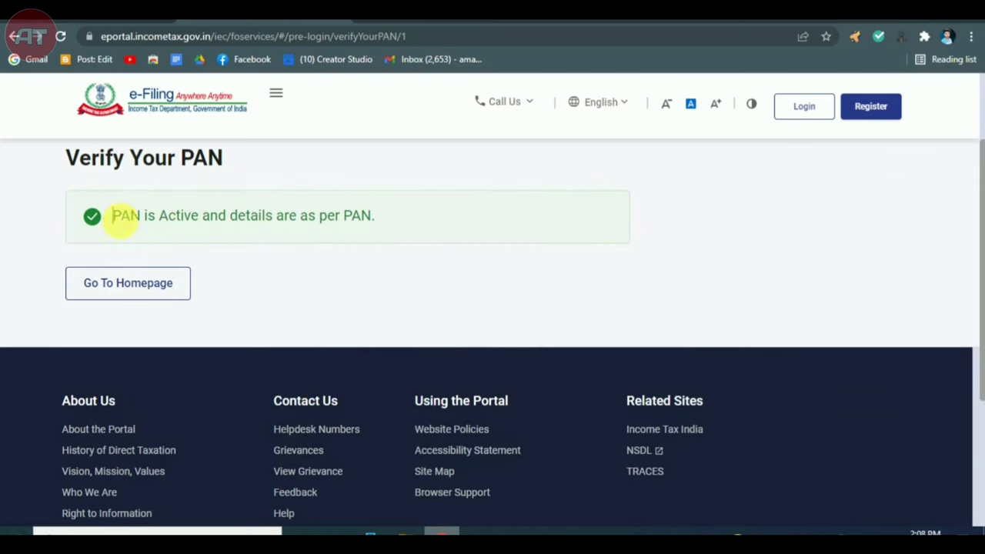
pyautogui.moveTo(113, 216); pyautogui.dragTo(298, 203)
pyautogui.click(461, 201)
pyautogui.moveTo(386, 222); pyautogui.dragTo(106, 216)
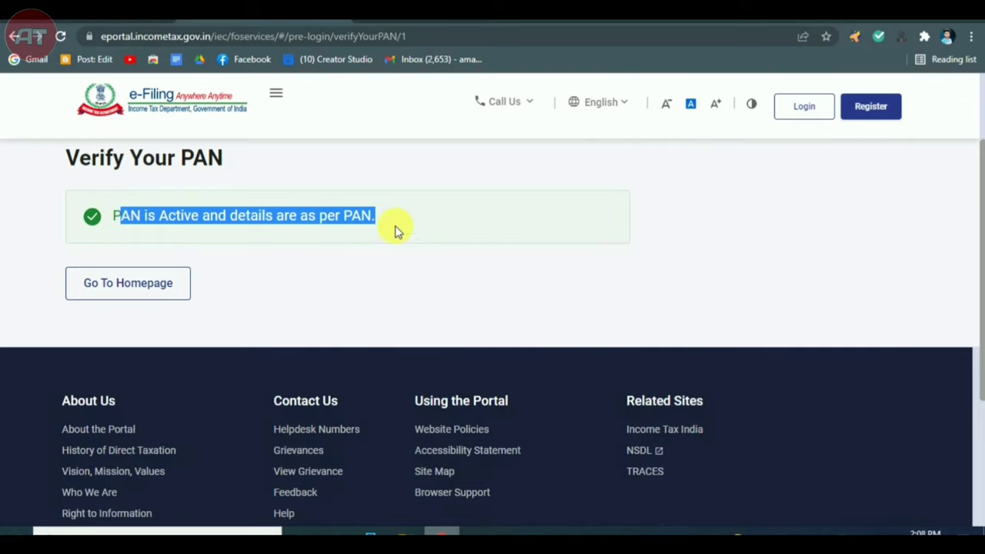
pyautogui.click(398, 229)
pyautogui.hotkey('shift', 'Home')
pyautogui.hotkey('ctrl', 't')
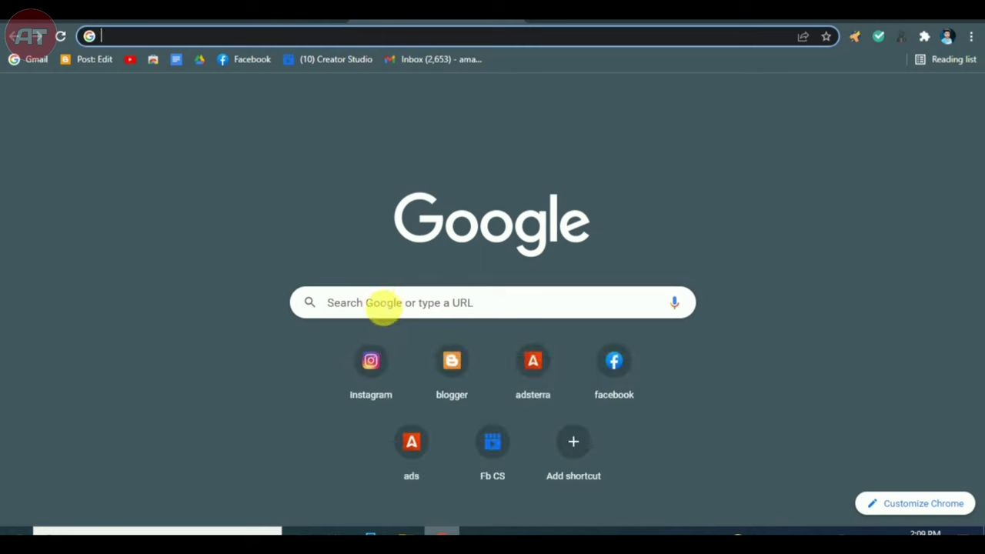
# Step: Search Google for 'nsdl' and open the 'Online PAN application - NSDL' result
pyautogui.click(383, 305)
pyautogui.write('nsdl')
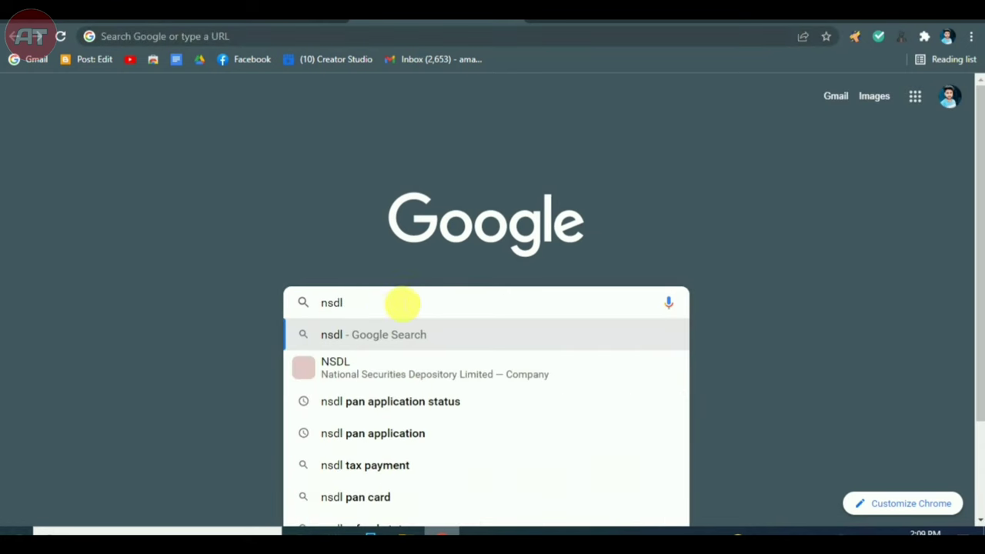
pyautogui.press('Return')
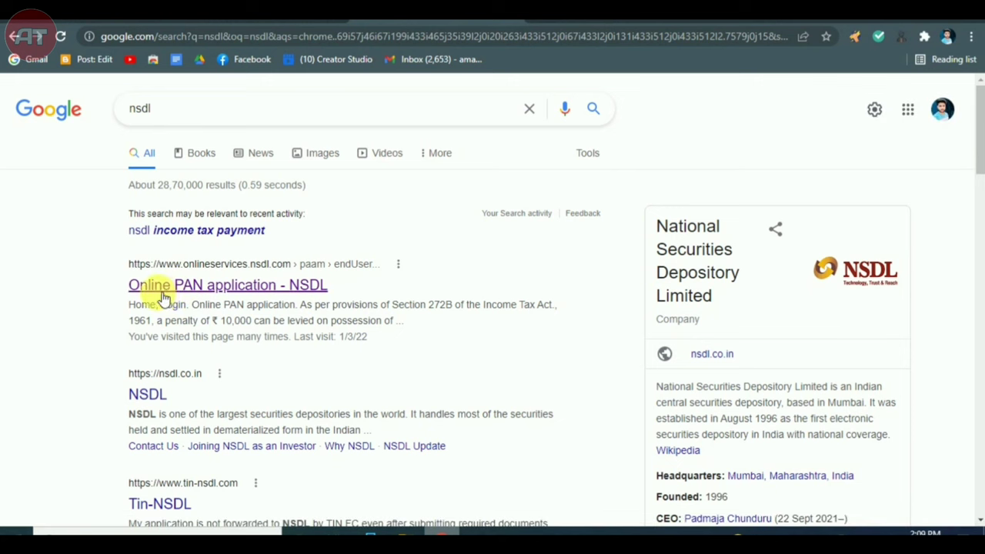
pyautogui.click(207, 286)
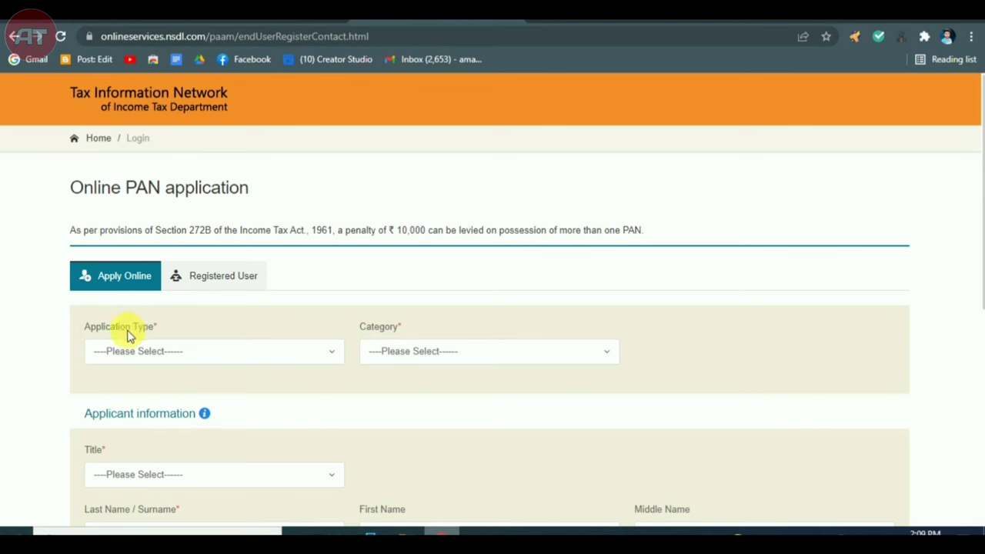
# Step: Set application type to Changes or Correction, category INDIVIDUAL and title Smt
pyautogui.click(197, 361)
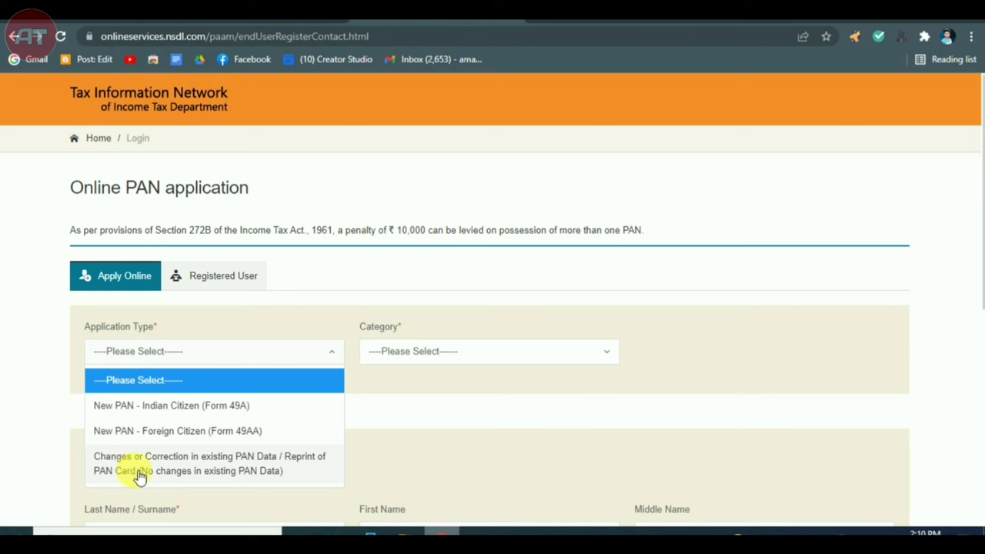
pyautogui.click(177, 470)
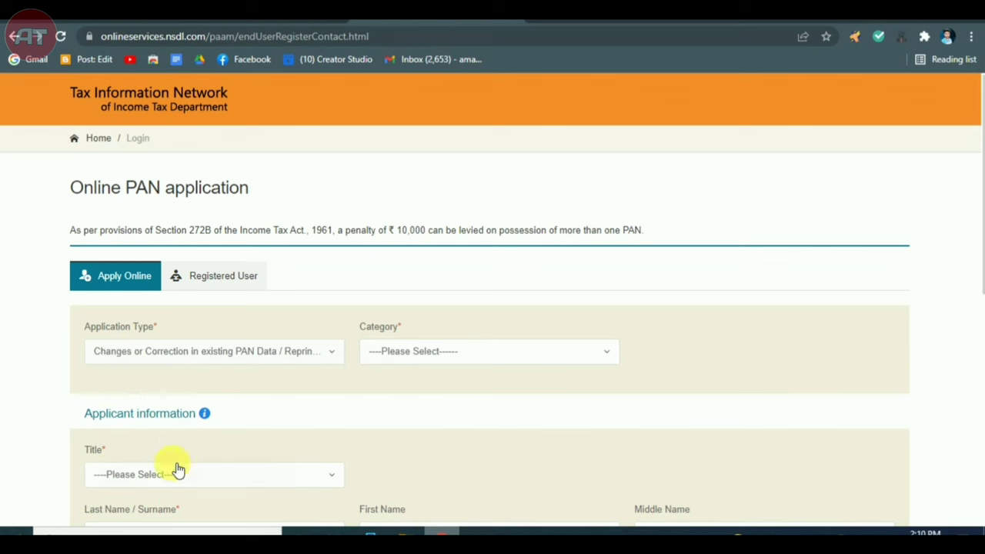
pyautogui.click(485, 369)
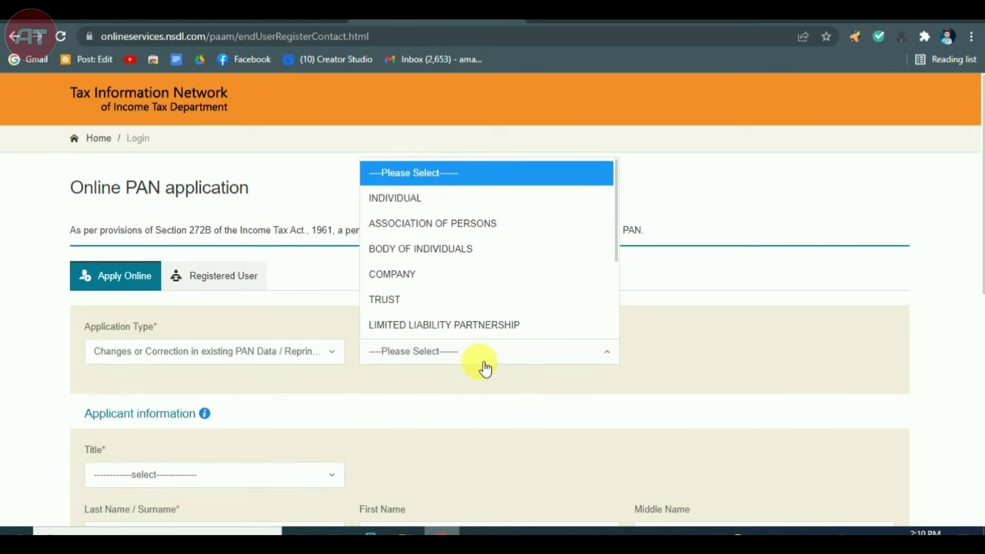
pyautogui.click(430, 202)
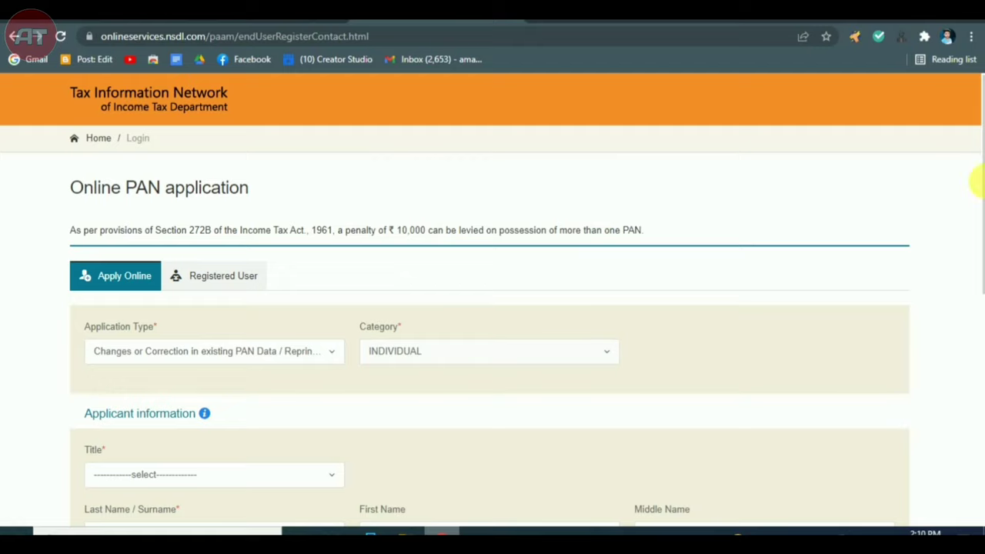
pyautogui.moveTo(977, 183); pyautogui.dragTo(977, 259)
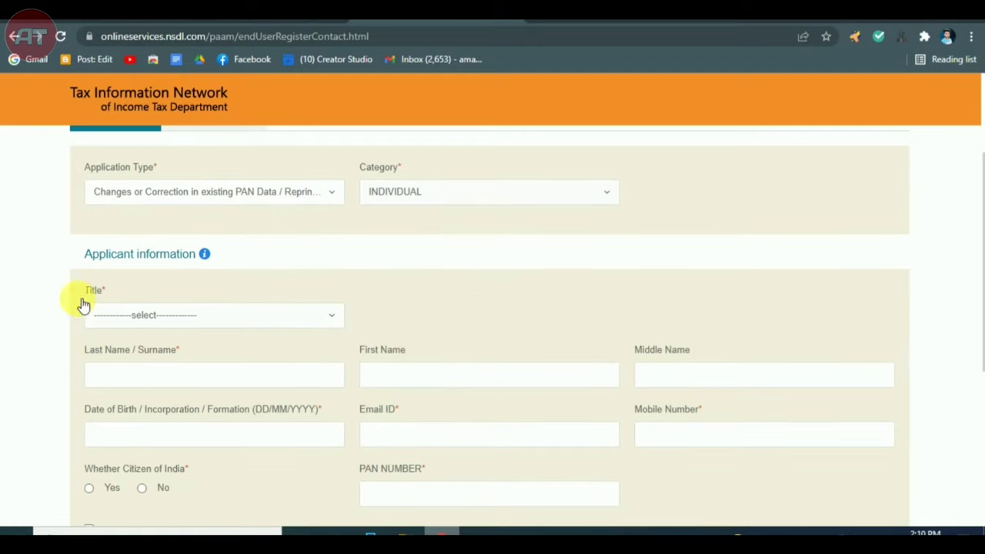
pyautogui.click(131, 317)
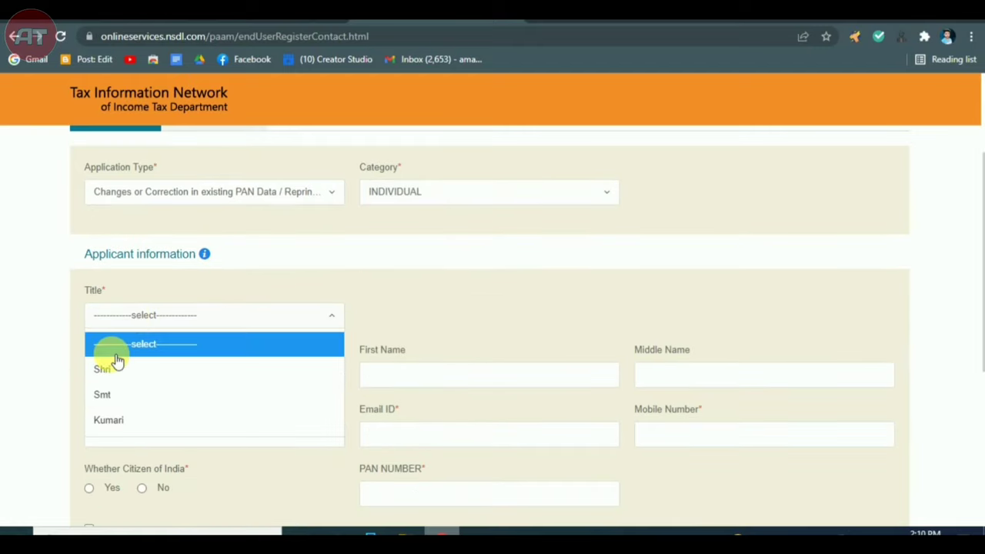
pyautogui.click(108, 405)
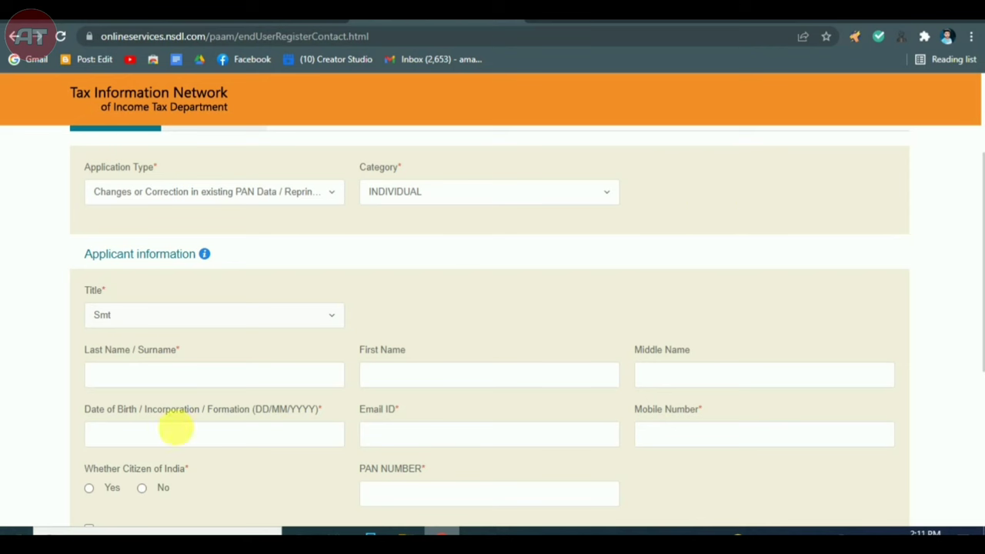
# Step: Fill in the date of birth, email ID and mobile number fields
pyautogui.click(102, 438)
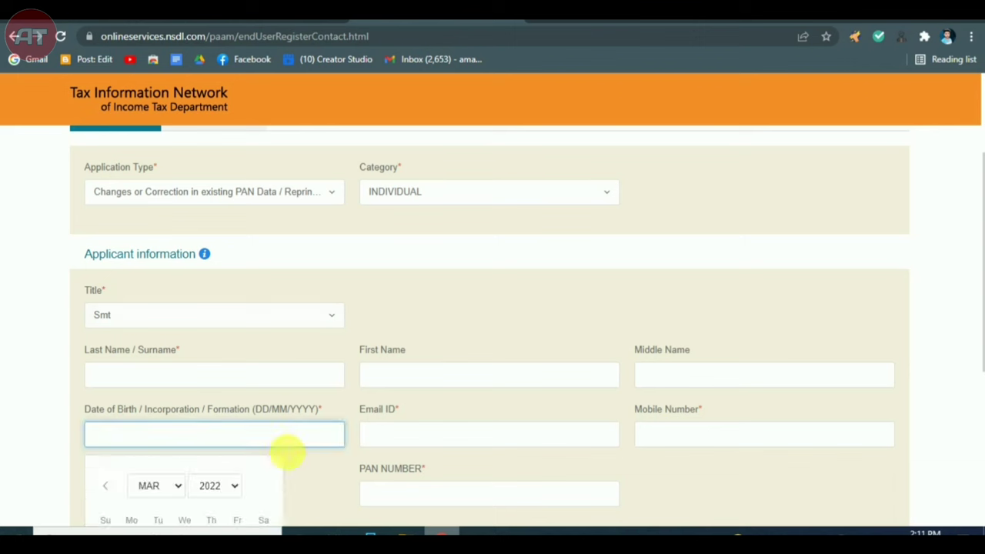
pyautogui.click(388, 440)
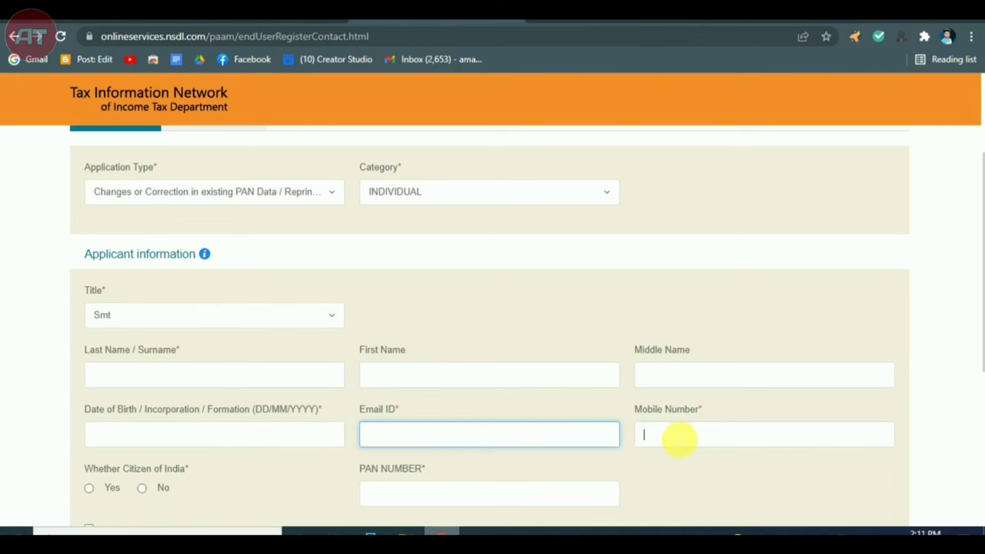
pyautogui.click(677, 439)
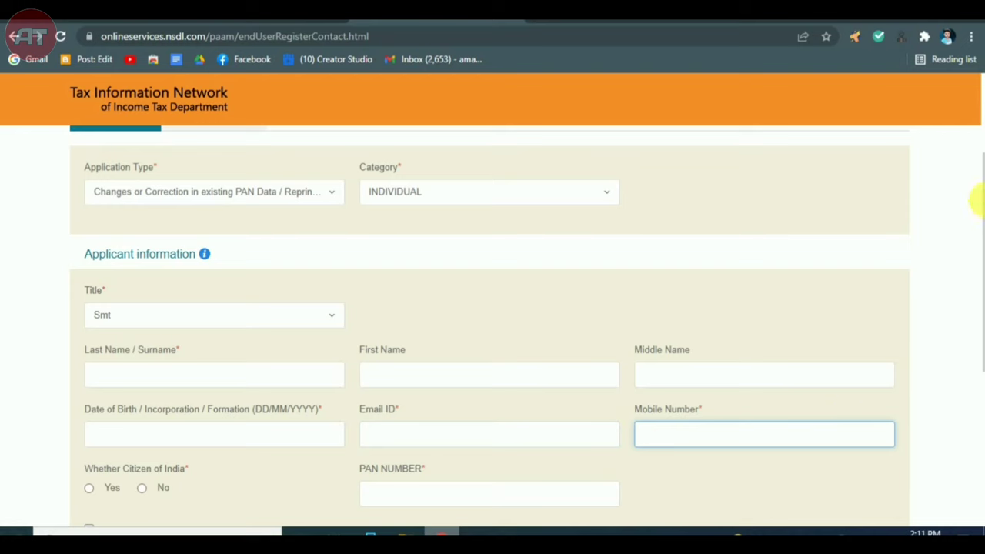
pyautogui.scroll(-1, 977, 207)
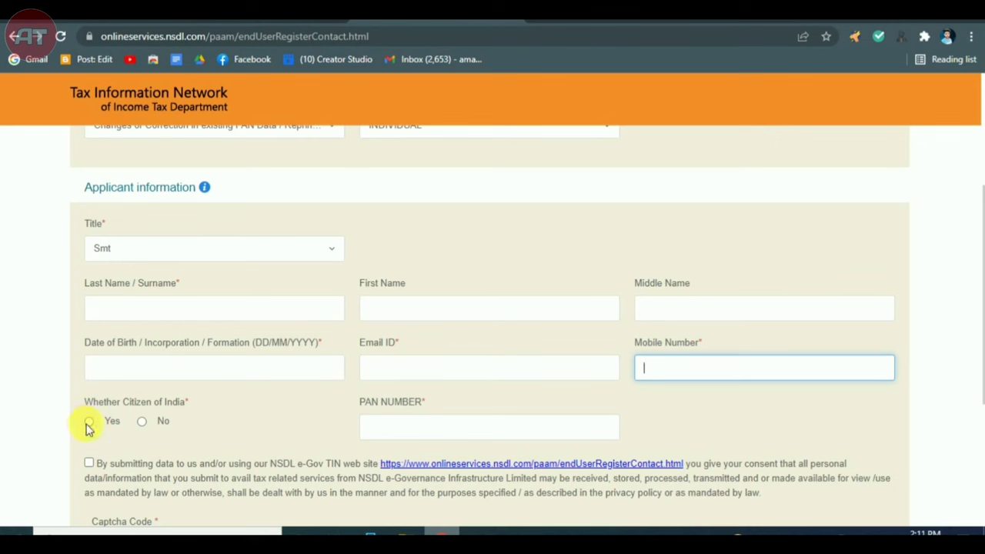
# Step: Confirm Indian citizenship, enter the existing PAN, accept consent, enter the captcha and submit
pyautogui.click(88, 423)
pyautogui.click(397, 433)
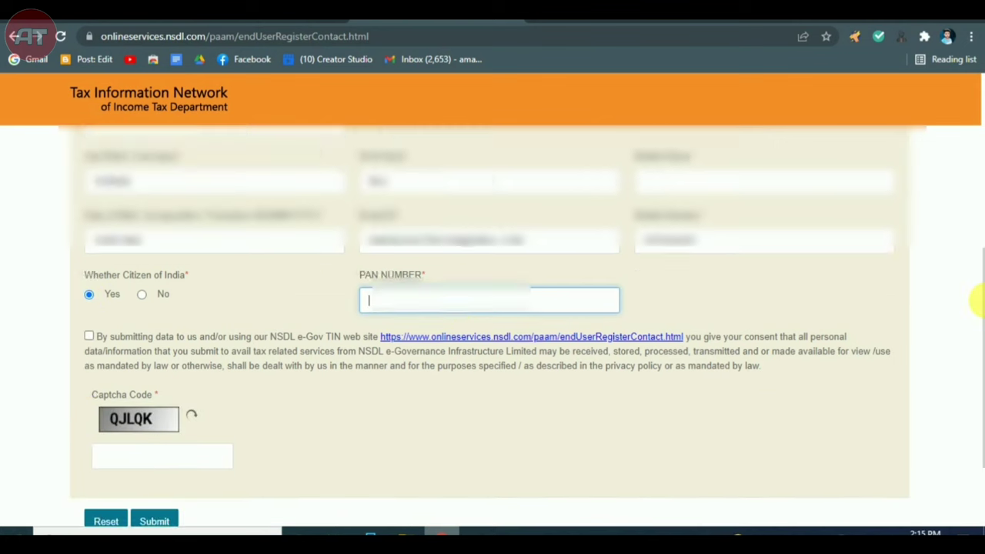
pyautogui.moveTo(979, 300); pyautogui.dragTo(979, 313)
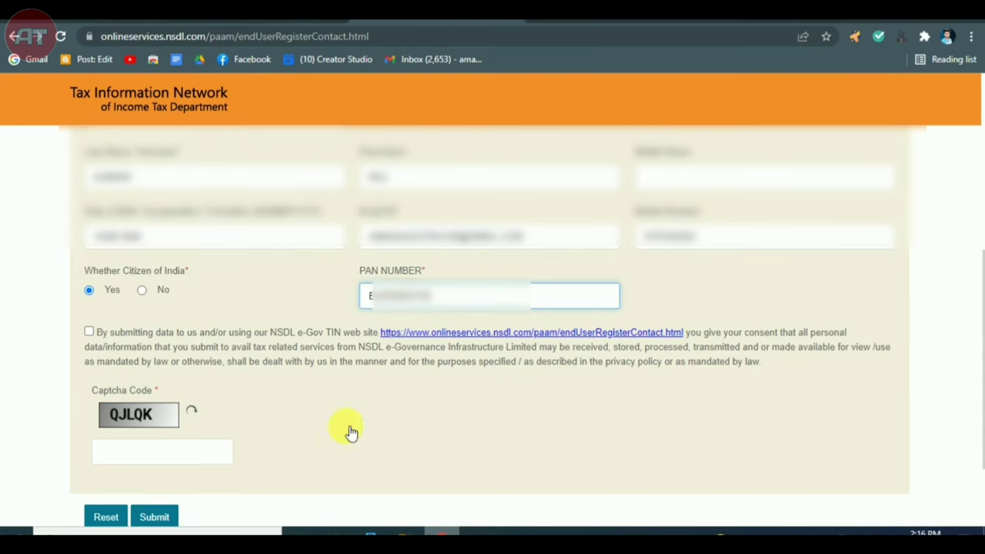
pyautogui.click(88, 334)
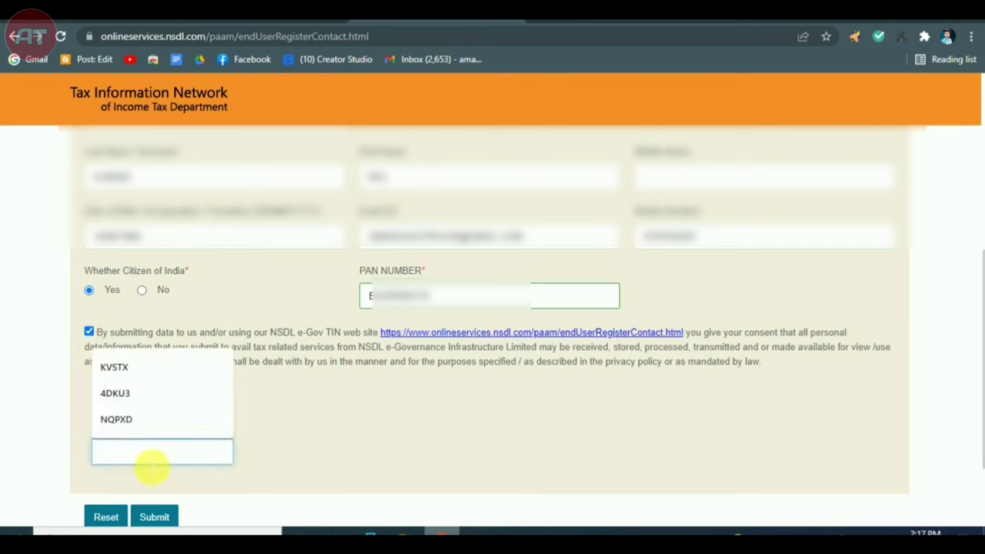
pyautogui.click(370, 413)
pyautogui.click(175, 451)
pyautogui.write('QJLQK')
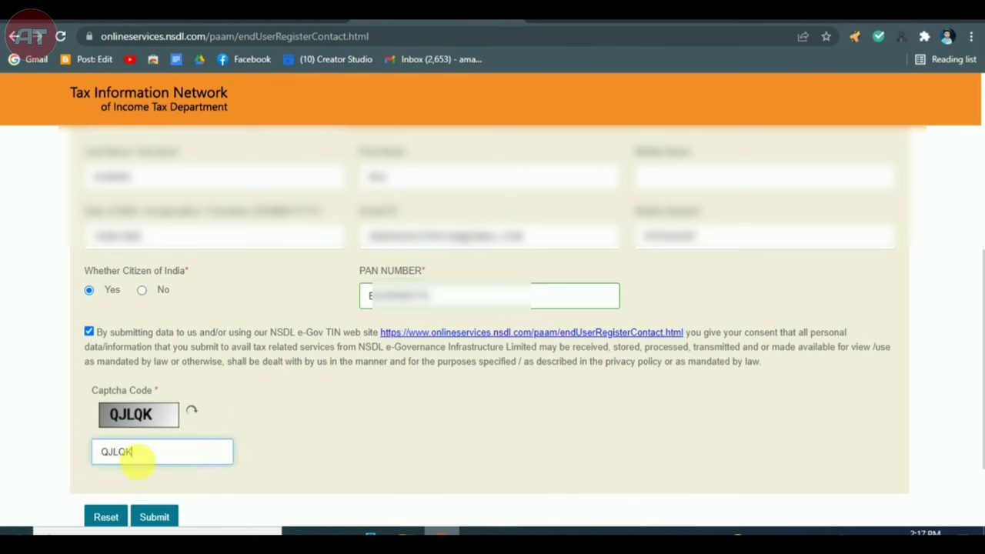
pyautogui.click(152, 518)
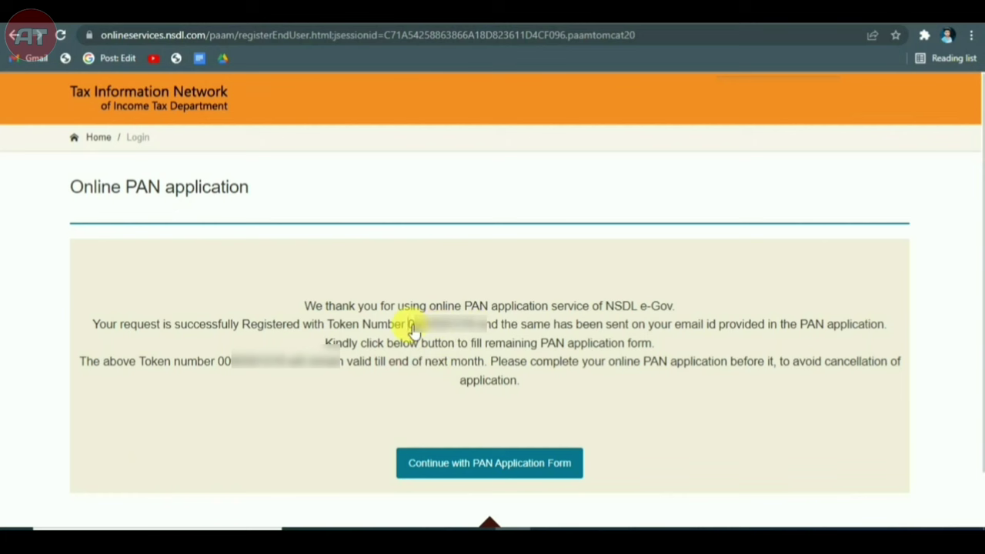
# Step: Select the issued token number to note it, then clear the selection
pyautogui.moveTo(412, 329); pyautogui.dragTo(475, 337)
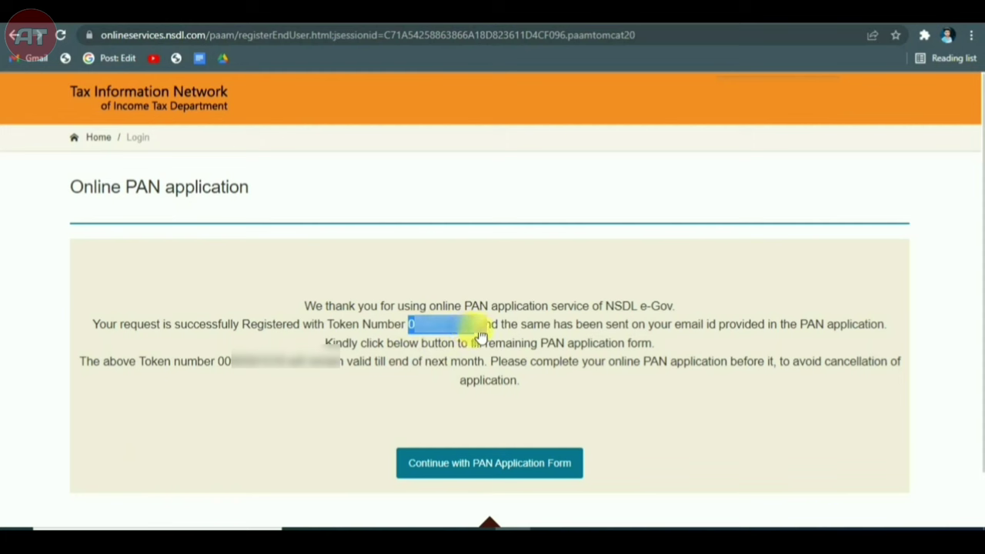
pyautogui.click(765, 328)
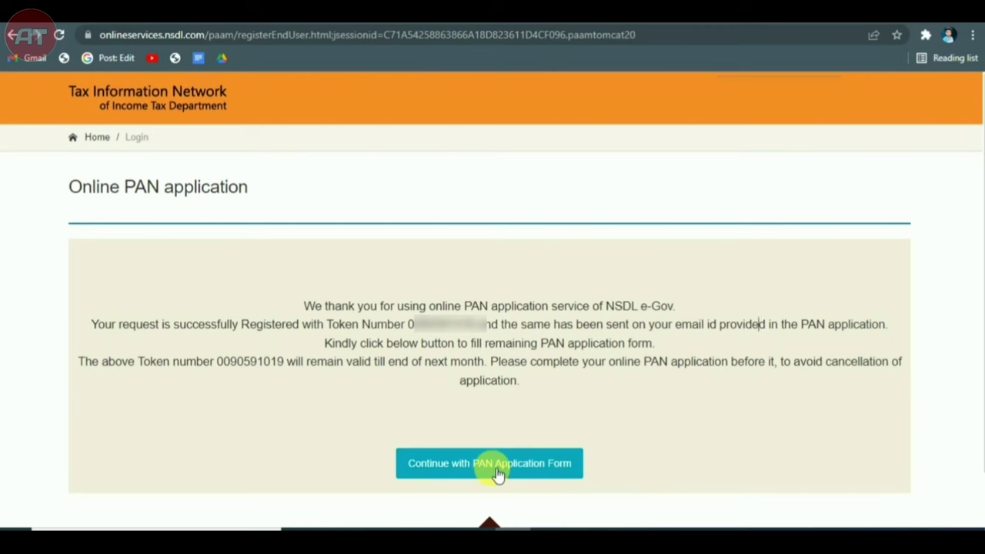
# Step: Open the full Form 49A and select submitting scanned images through NSDL e-Gov e-Sign
pyautogui.click(498, 471)
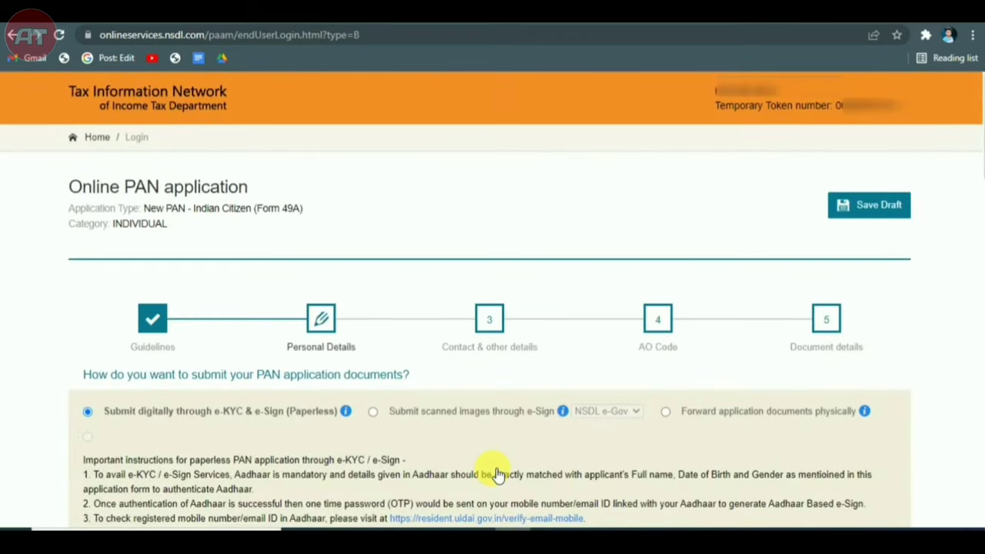
pyautogui.scroll(-2, 978, 171)
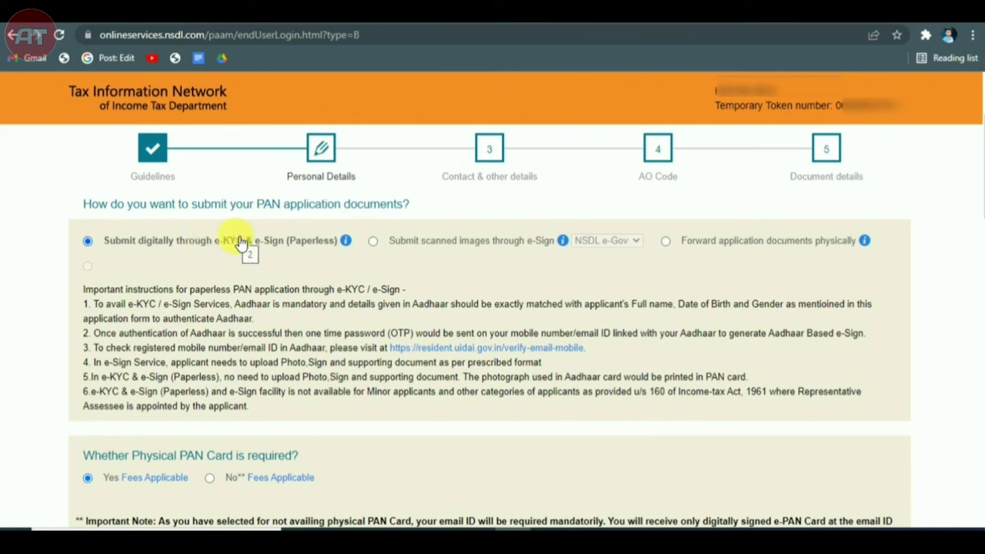
pyautogui.click(373, 242)
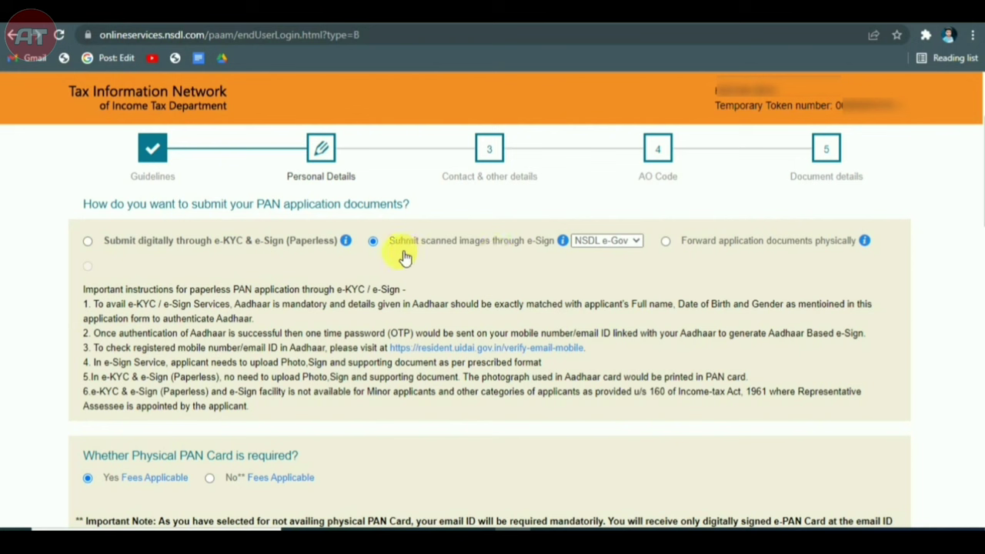
pyautogui.click(665, 242)
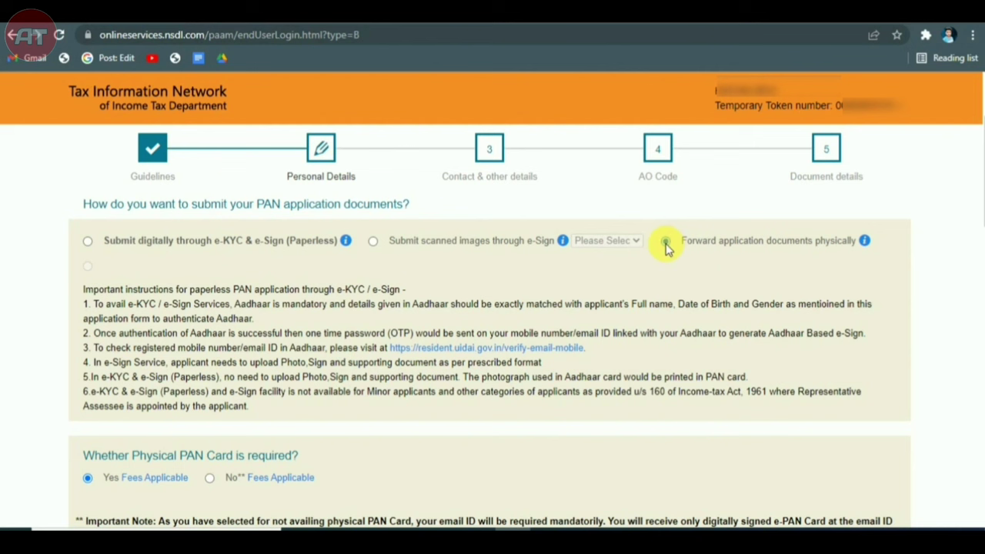
pyautogui.click(372, 241)
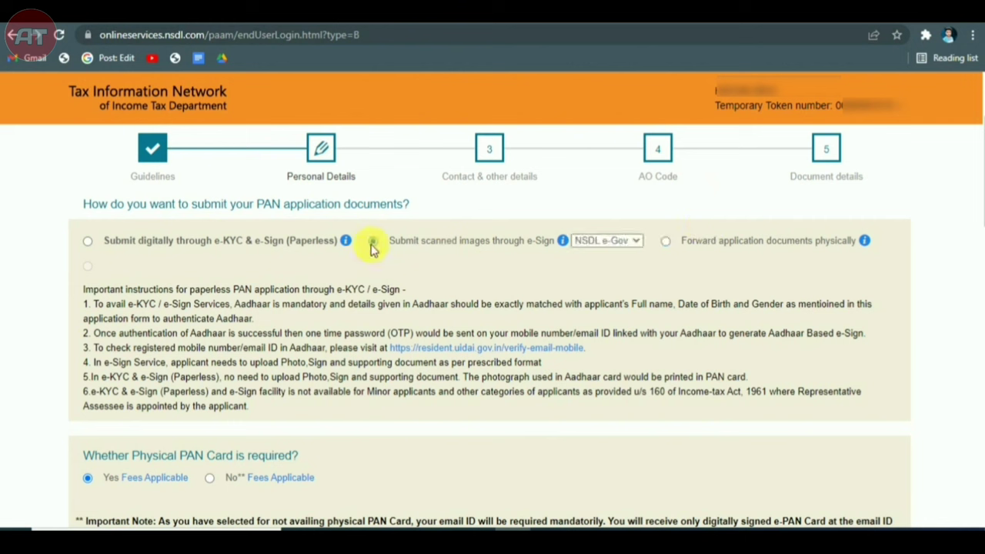
pyautogui.scroll(-3, 372, 246)
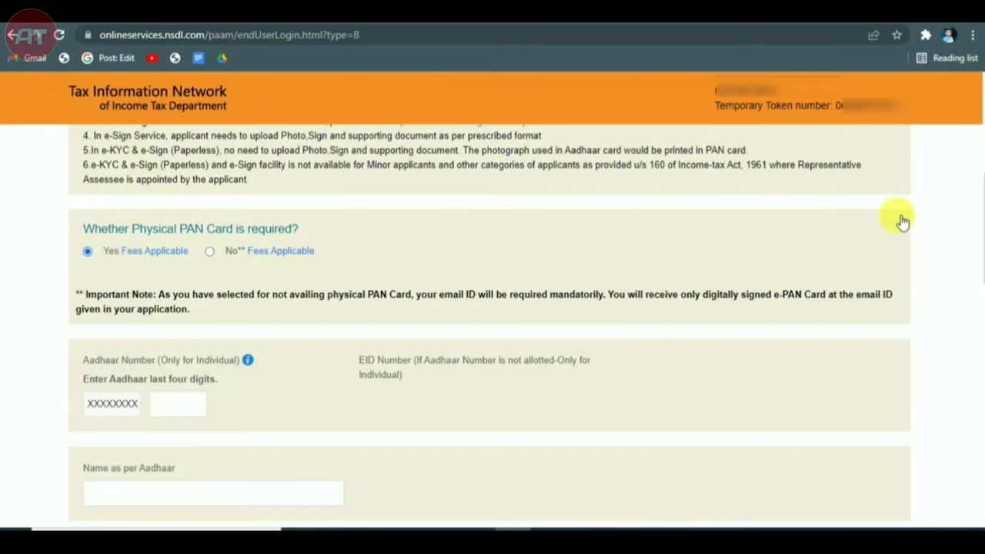
# Step: Enter the Aadhaar last four digits and the name as per Aadhaar
pyautogui.scroll(-1, 979, 199)
pyautogui.scroll(-1, 979, 198)
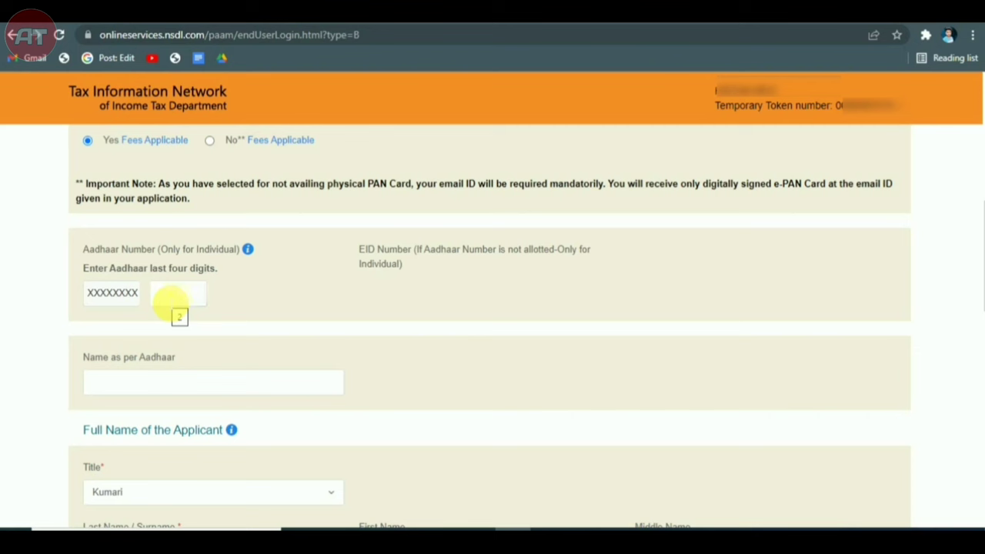
pyautogui.click(171, 299)
pyautogui.write('75')
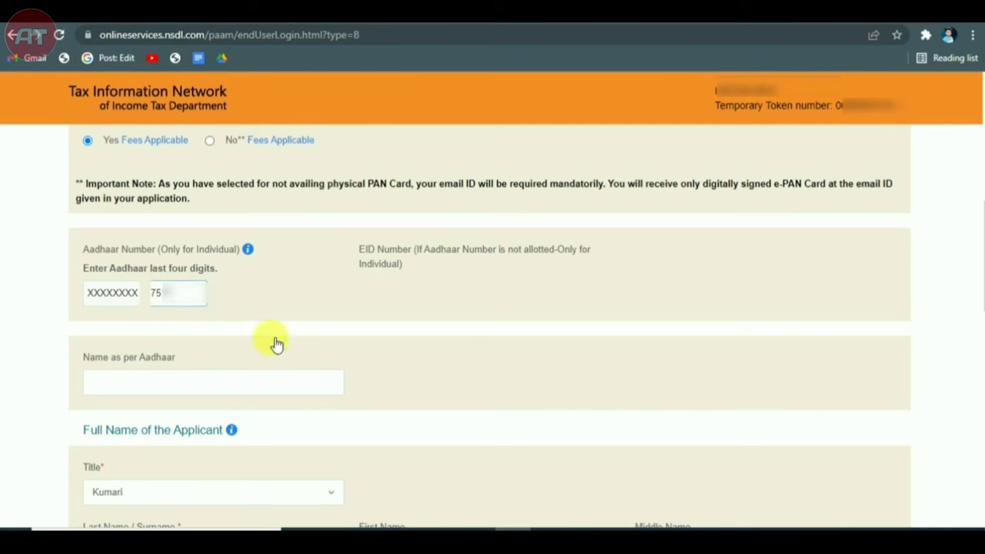
pyautogui.click(226, 380)
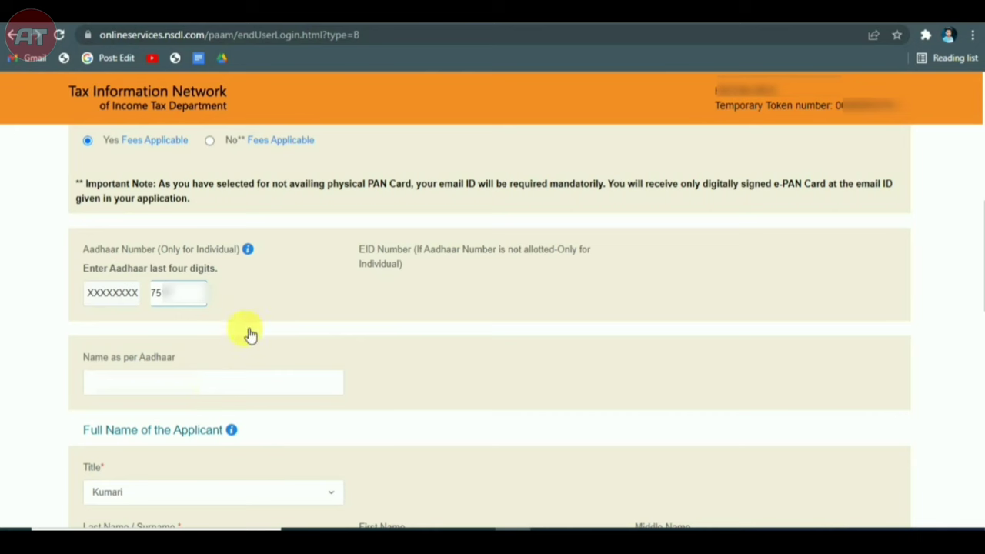
pyautogui.click(146, 388)
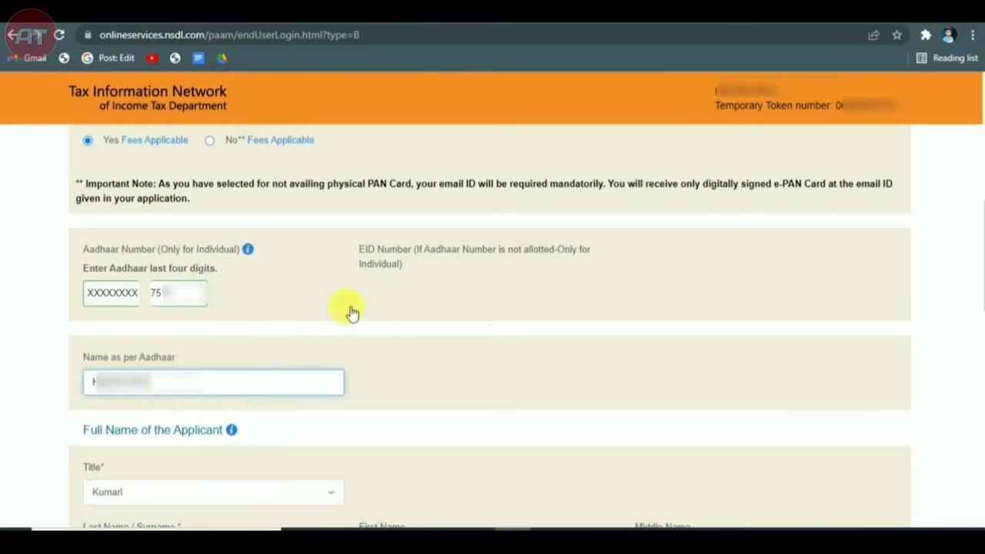
# Step: Set the applicant's gender to Female
pyautogui.scroll(-2, 977, 254)
pyautogui.scroll(-5, 977, 254)
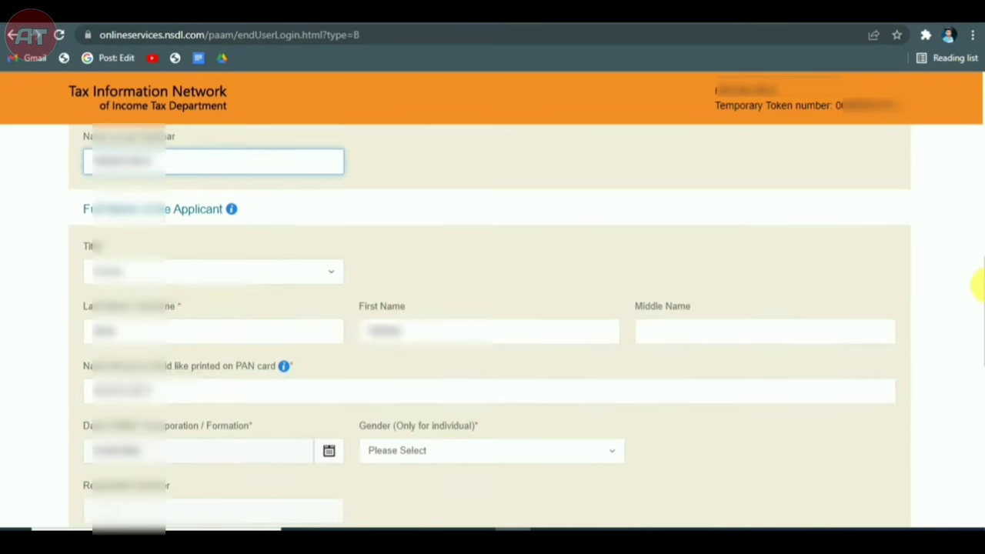
pyautogui.scroll(-2, 977, 308)
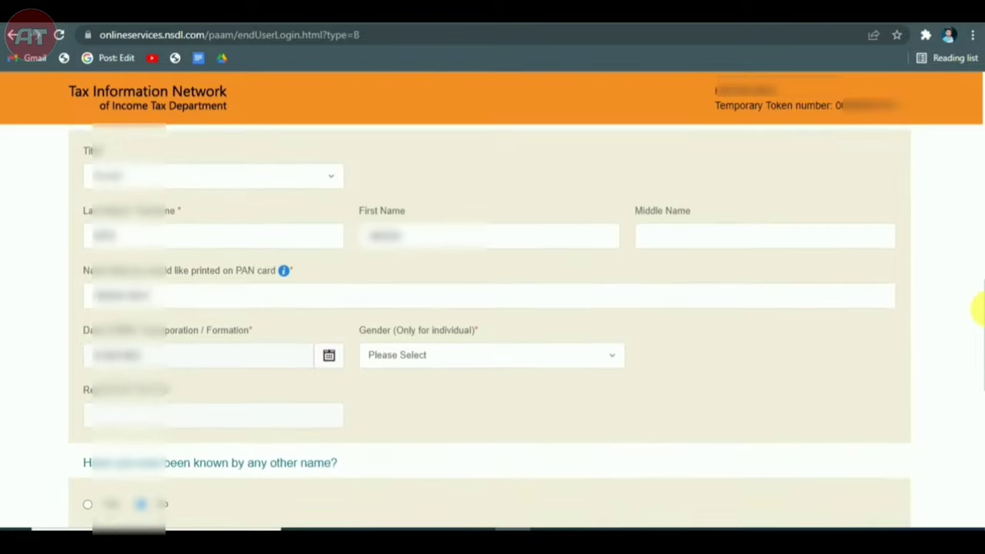
pyautogui.scroll(-2, 977, 319)
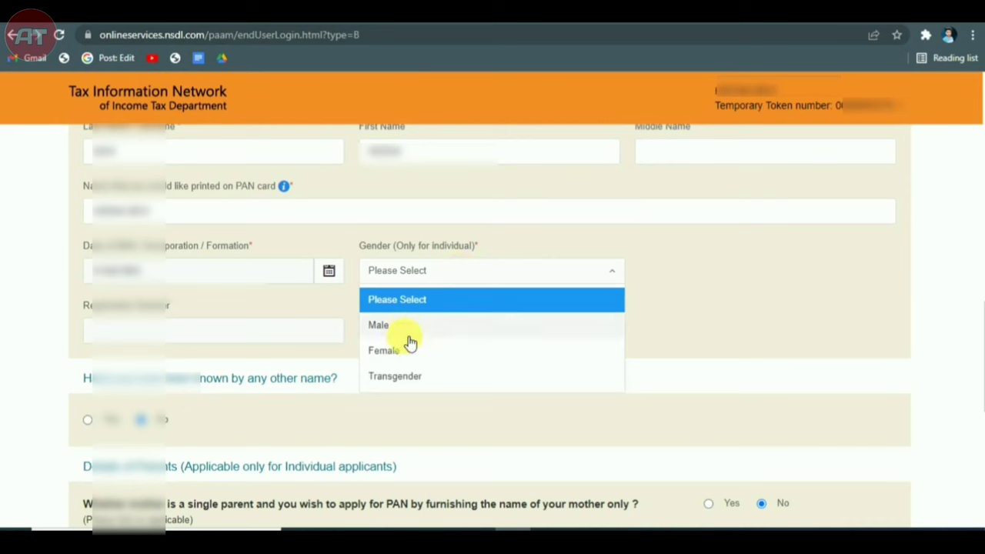
pyautogui.click(396, 350)
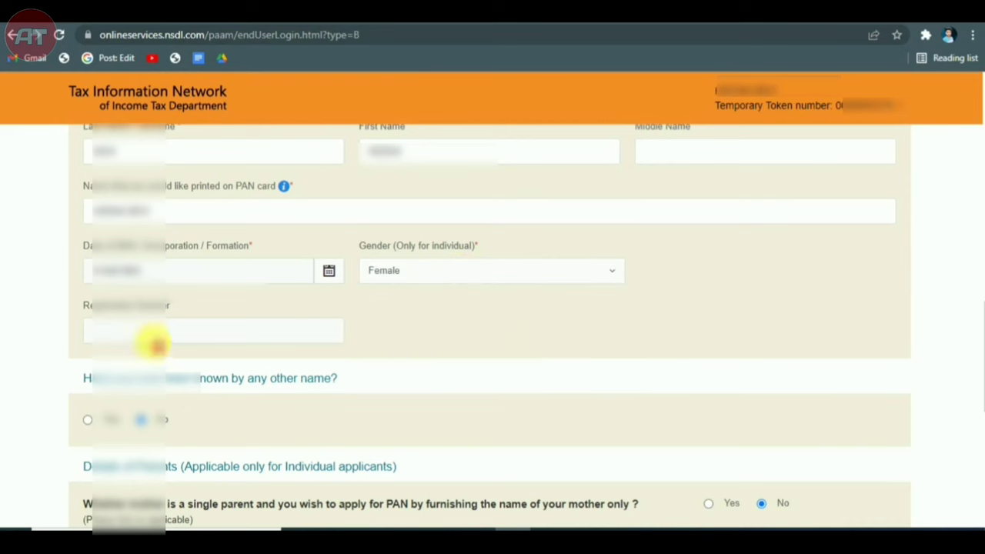
# Step: Complete the father's and mother's names from autofill, keep Father's Name, and advance to Contact details
pyautogui.scroll(-3, 977, 362)
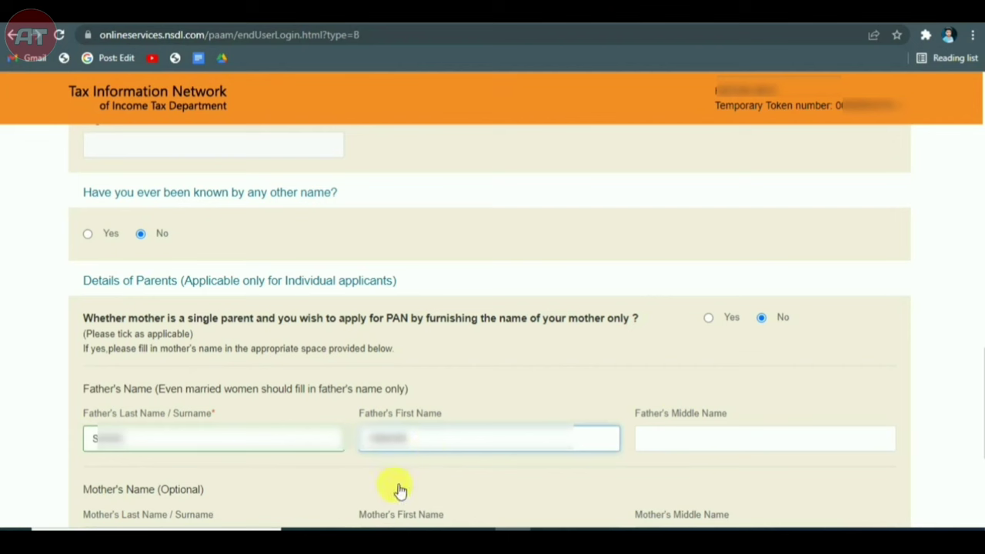
pyautogui.click(538, 401)
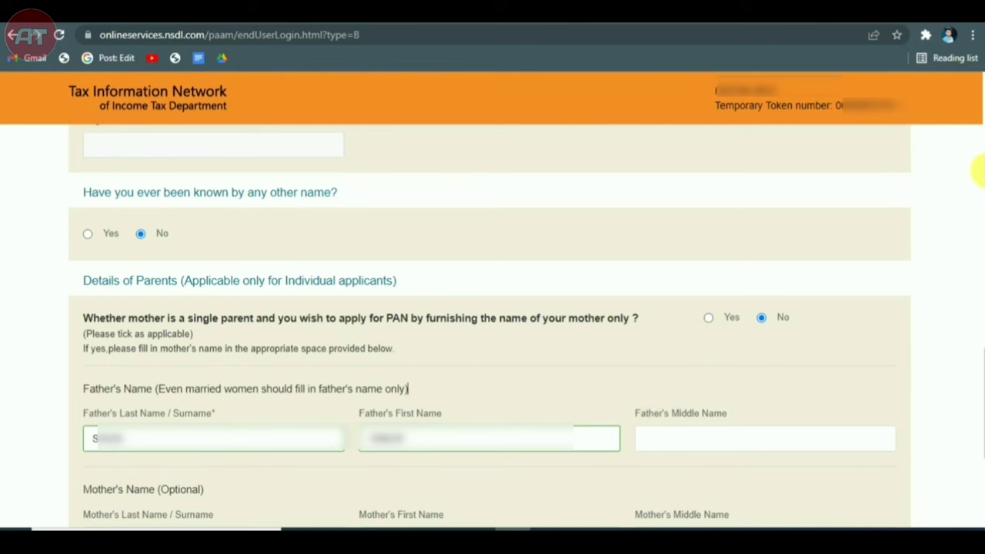
pyautogui.moveTo(977, 396); pyautogui.dragTo(981, 442)
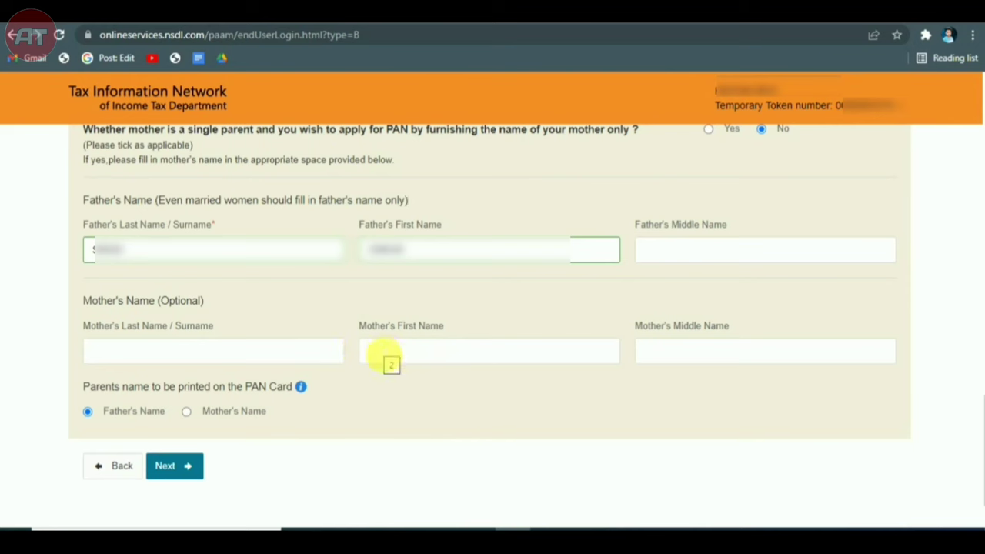
pyautogui.click(429, 363)
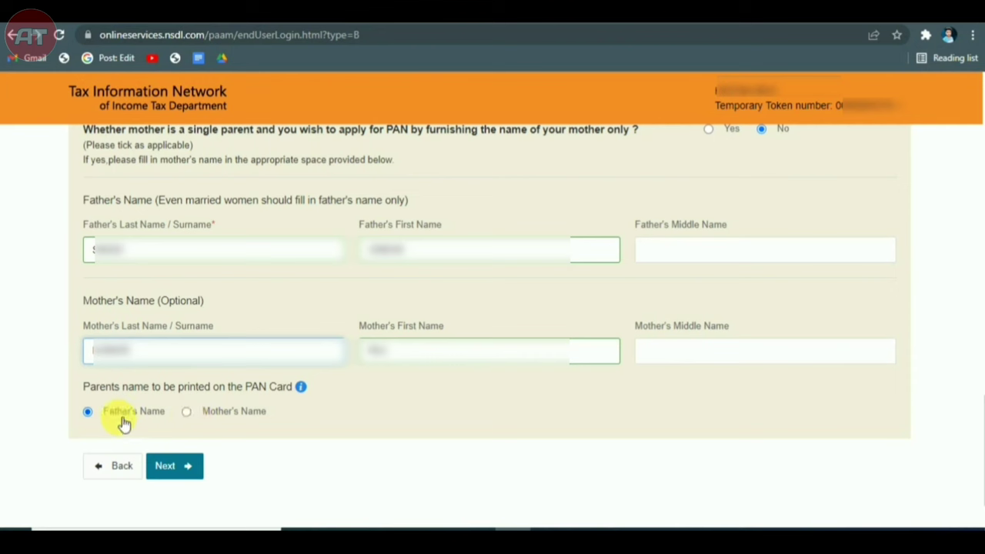
pyautogui.click(187, 467)
pyautogui.scroll(-2, 177, 259)
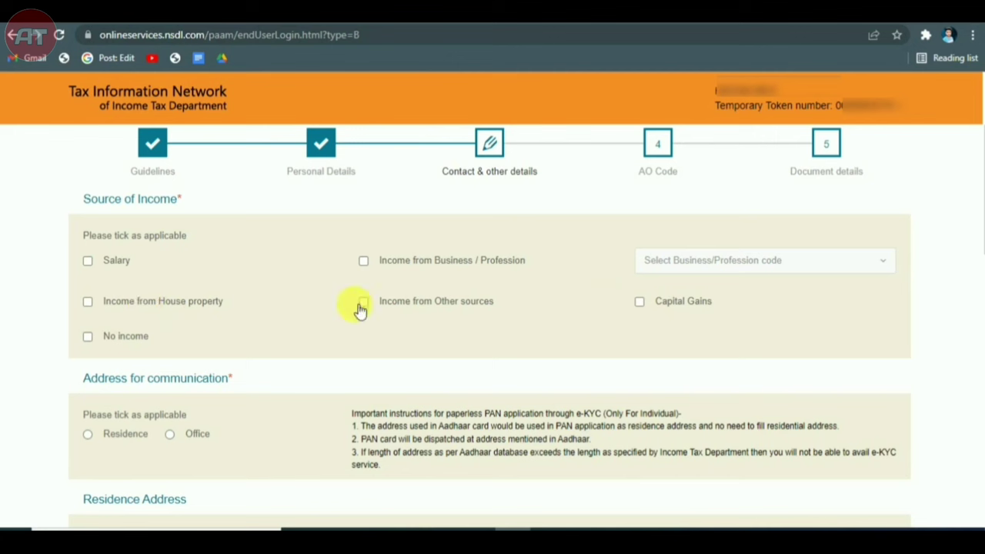
# Step: Tick No income and choose Residence as the address for communication
pyautogui.click(87, 338)
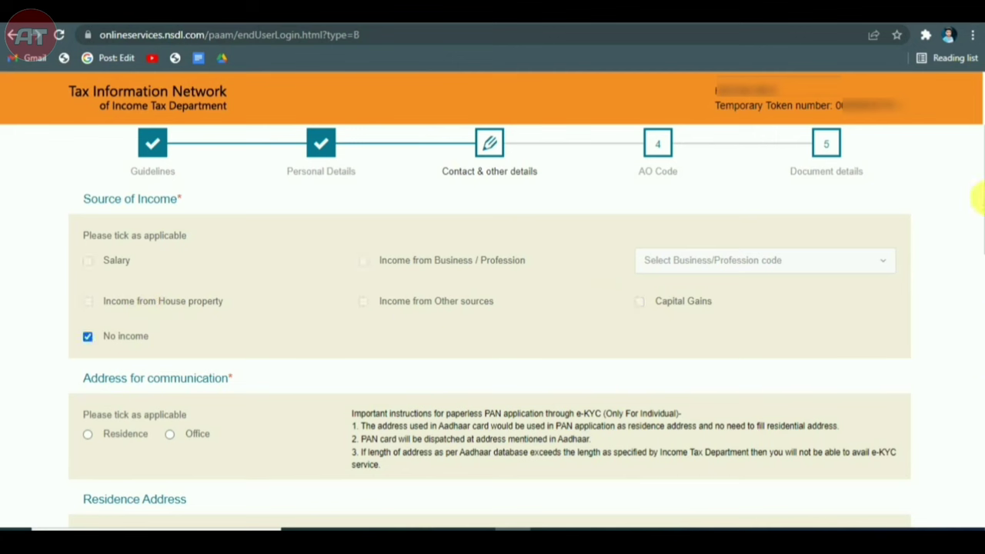
pyautogui.scroll(-2, 977, 208)
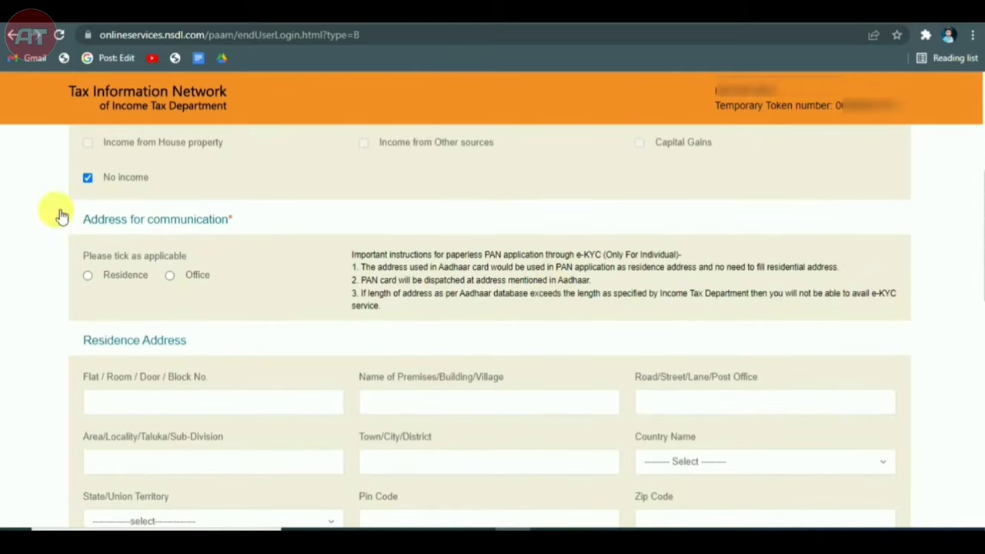
pyautogui.click(88, 276)
# Step: Fill in the residence address, including country, state and pin code
pyautogui.scroll(-2, 979, 254)
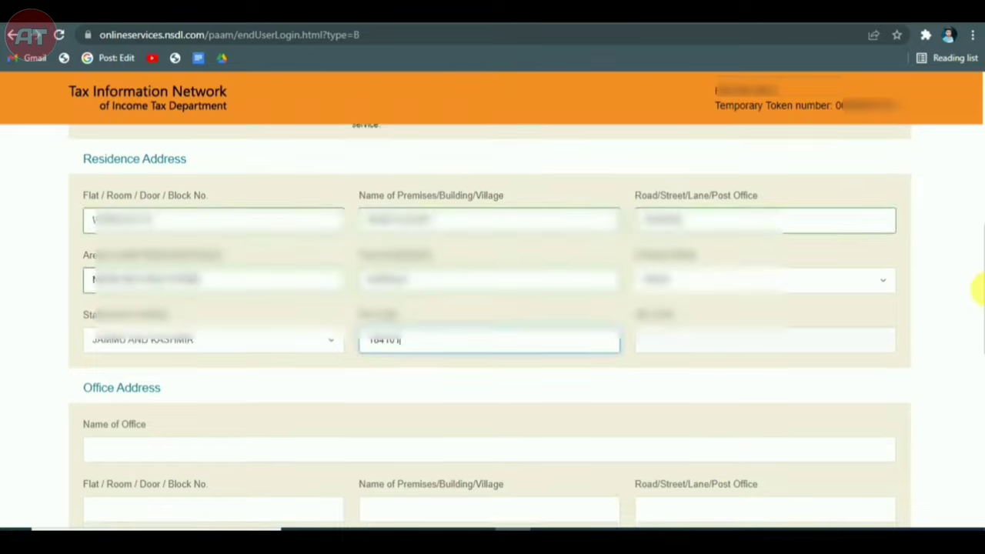
pyautogui.scroll(-2, 977, 314)
pyautogui.scroll(-1, 977, 314)
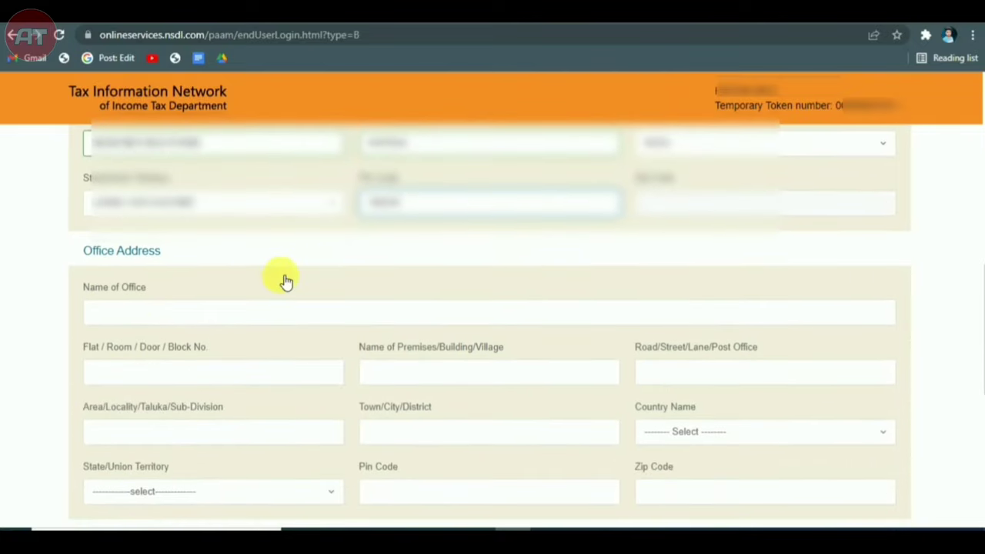
pyautogui.moveTo(172, 263); pyautogui.dragTo(89, 263)
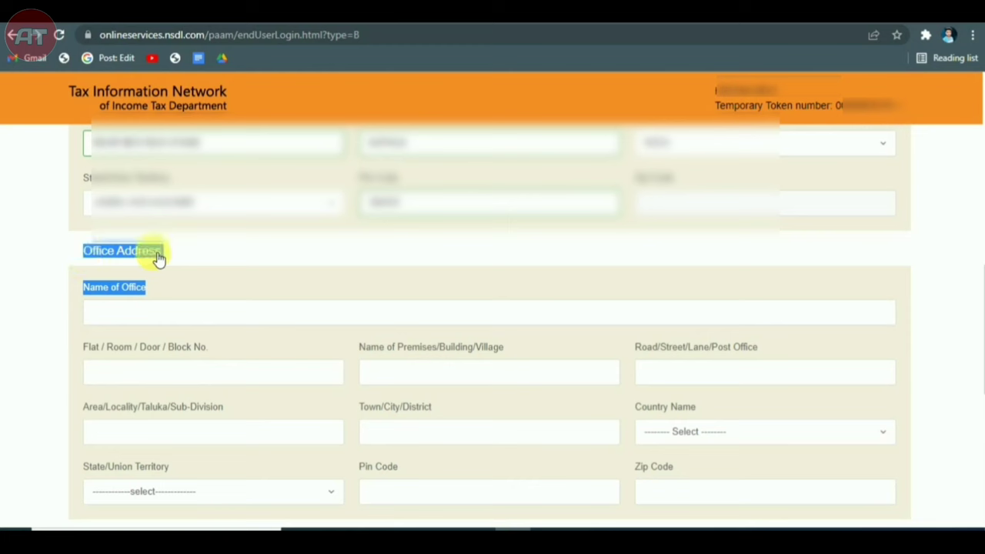
pyautogui.click(206, 245)
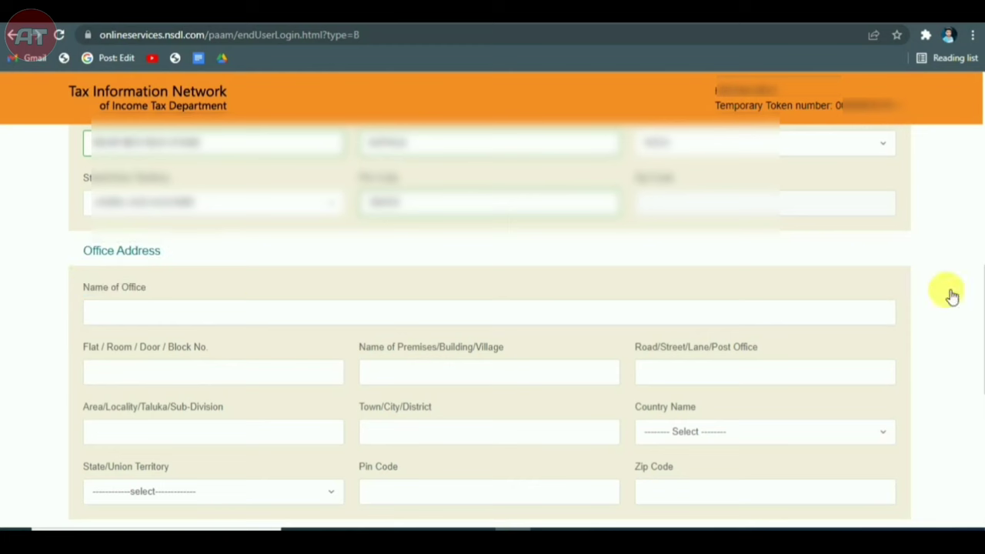
# Step: Set the telephone ISD code to INDIA (91)
pyautogui.moveTo(979, 301); pyautogui.dragTo(981, 389)
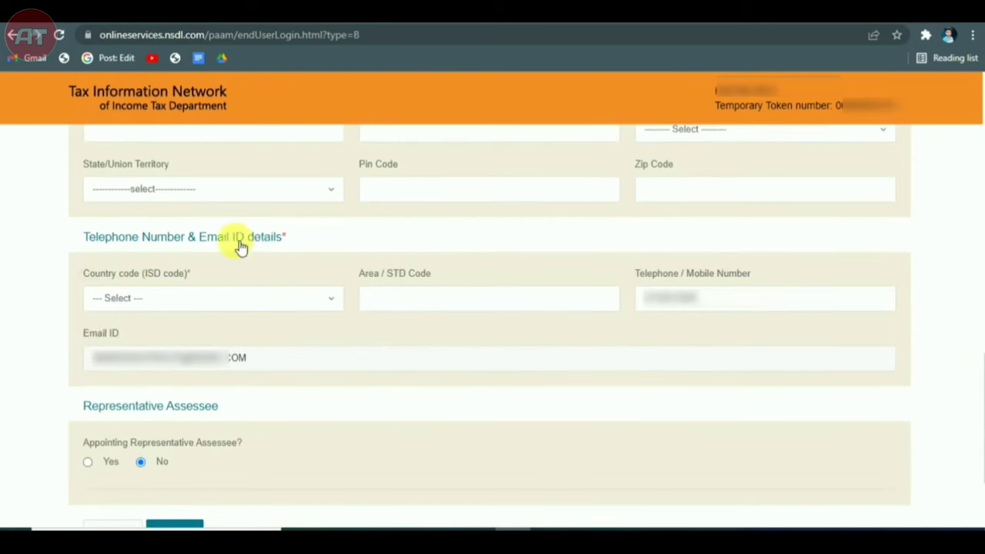
pyautogui.click(228, 309)
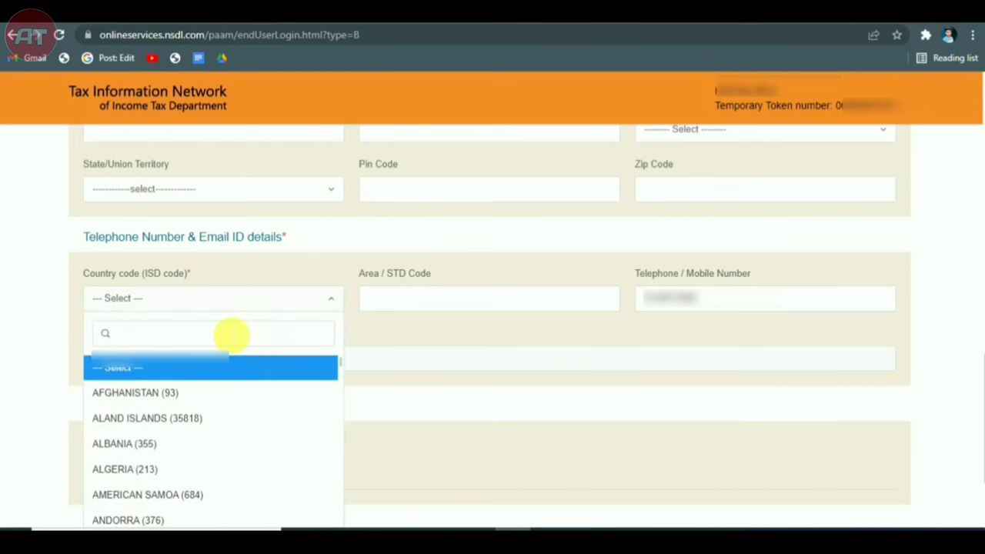
pyautogui.write('india')
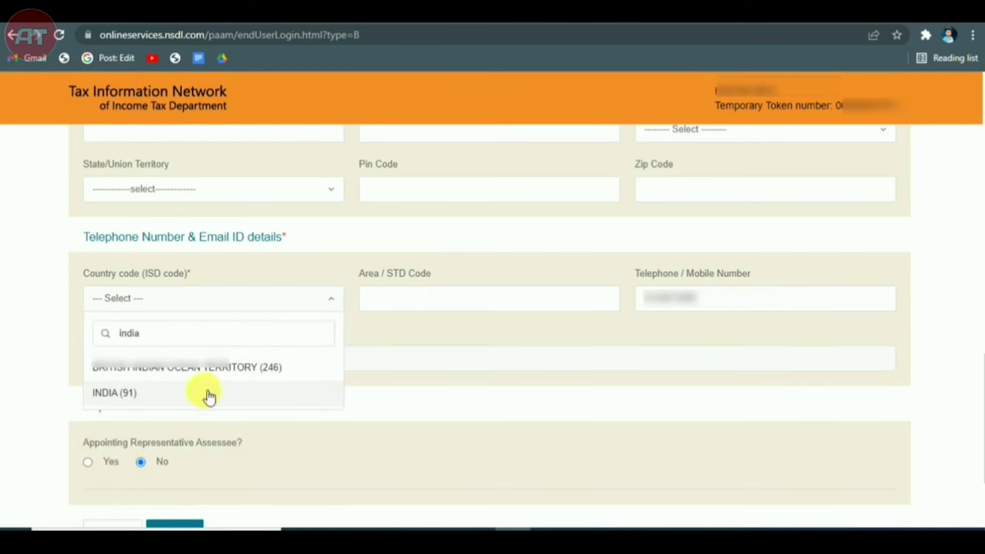
pyautogui.click(209, 396)
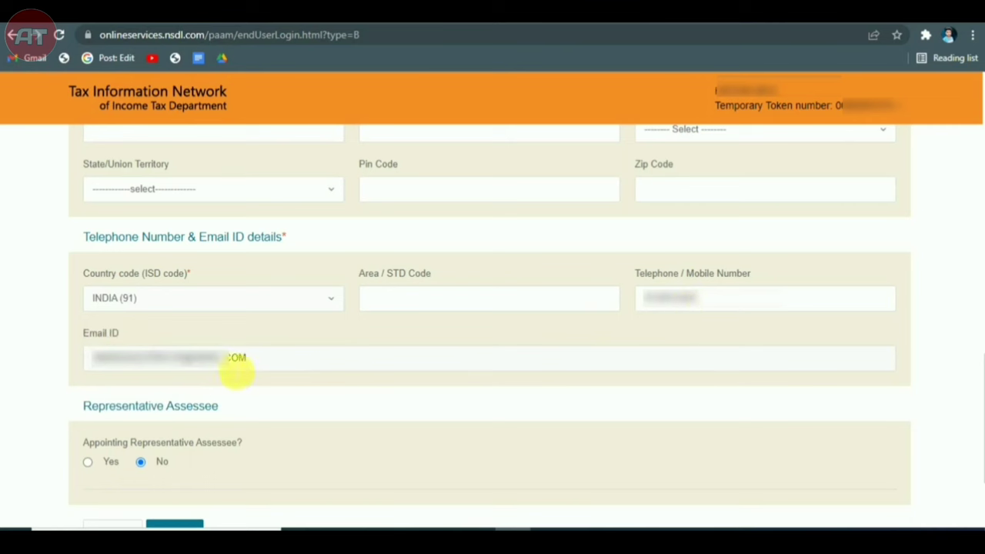
# Step: Check the filled-in e-mail address and mobile number
pyautogui.moveTo(248, 358); pyautogui.dragTo(71, 360)
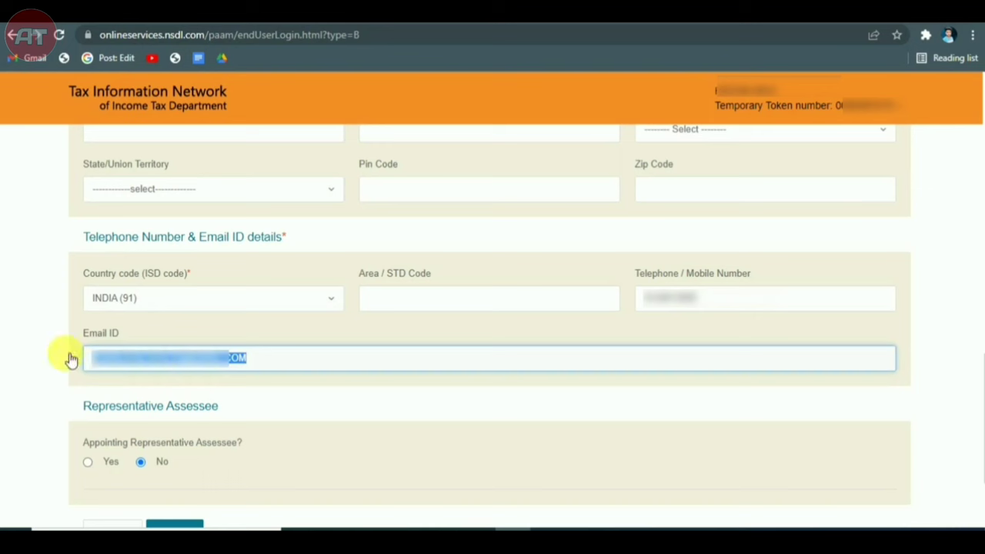
pyautogui.click(702, 306)
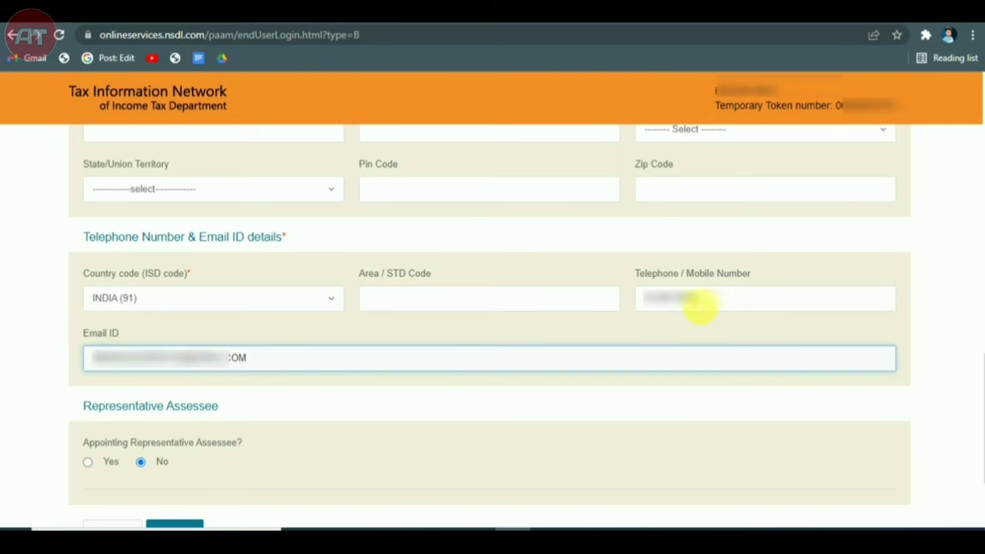
pyautogui.moveTo(701, 306); pyautogui.dragTo(631, 310)
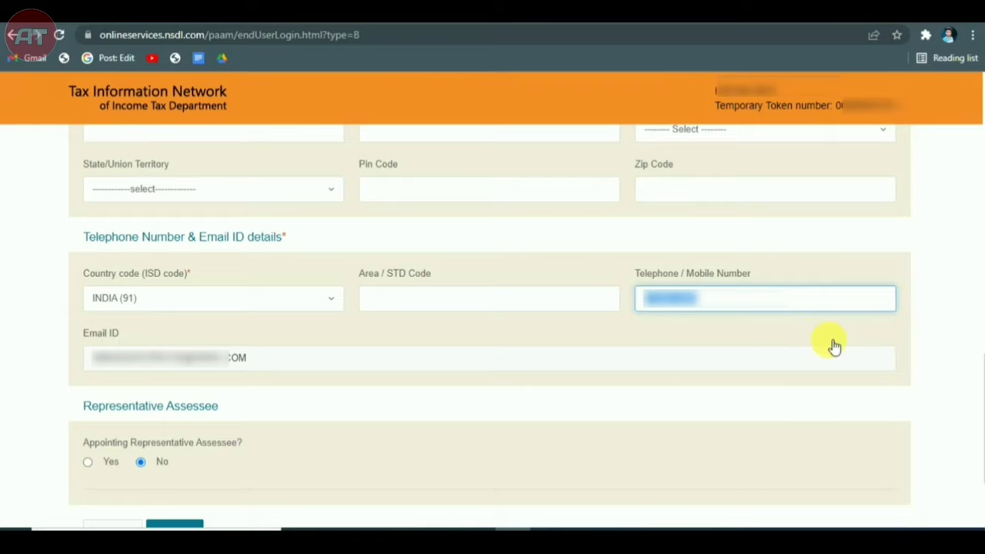
pyautogui.scroll(-3, 977, 373)
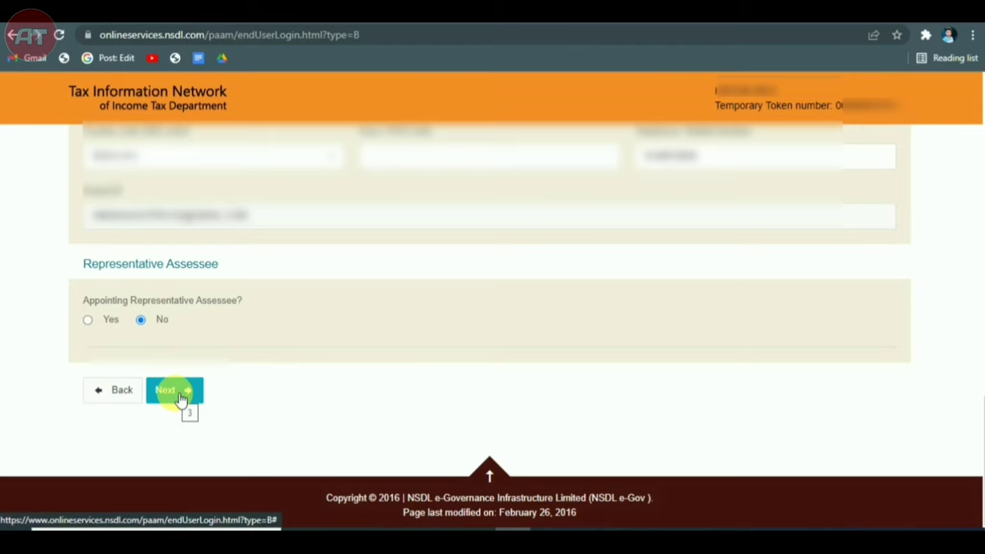
# Step: Move to the AO Code step and choose the AO lookup for Indian citizens
pyautogui.click(177, 391)
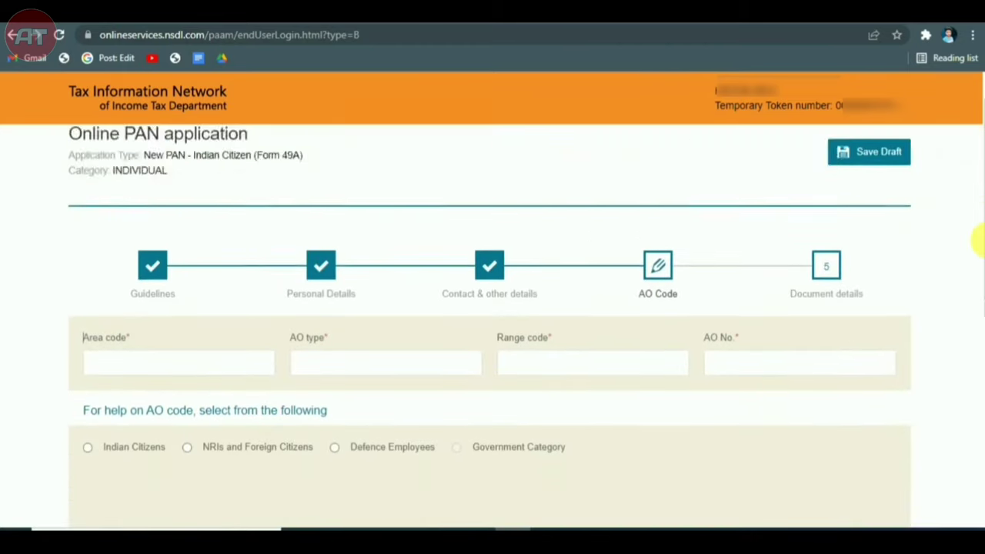
pyautogui.scroll(-3, 977, 261)
pyautogui.scroll(-1, 977, 271)
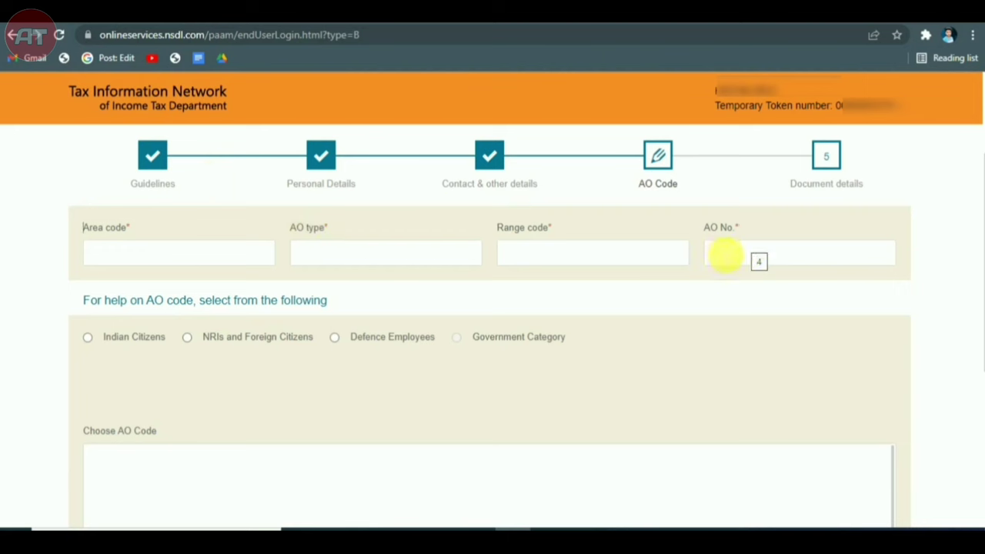
pyautogui.click(87, 339)
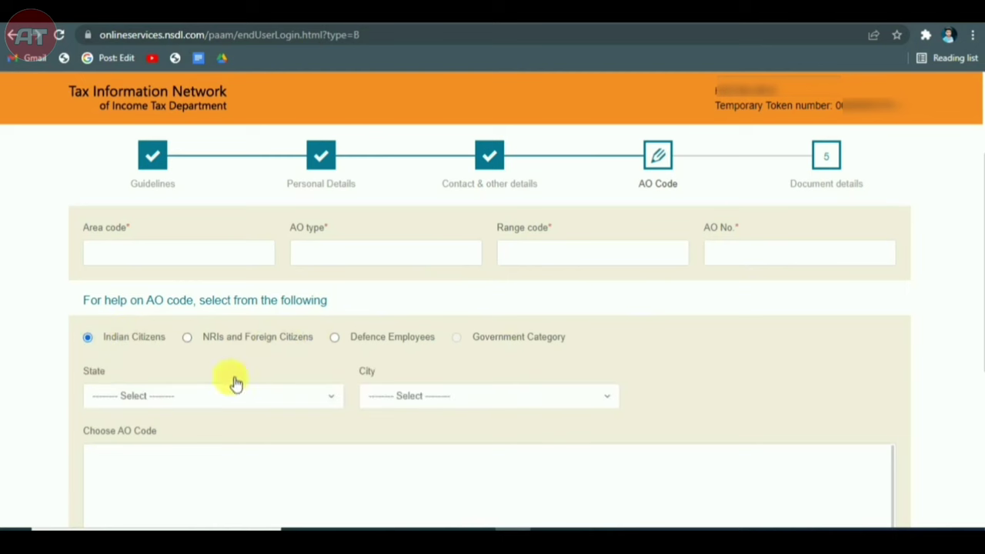
pyautogui.scroll(-1, 977, 246)
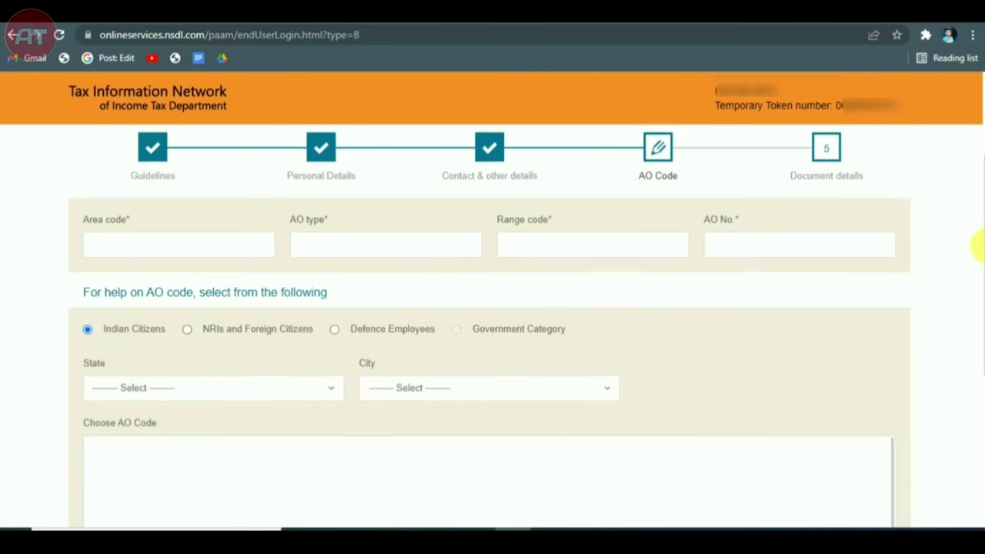
# Step: Pick JAMMU AND KASHMIR, city KATHUA, and select AO code WARD, KATHUA (NWR, W, 86, 4)
pyautogui.click(285, 341)
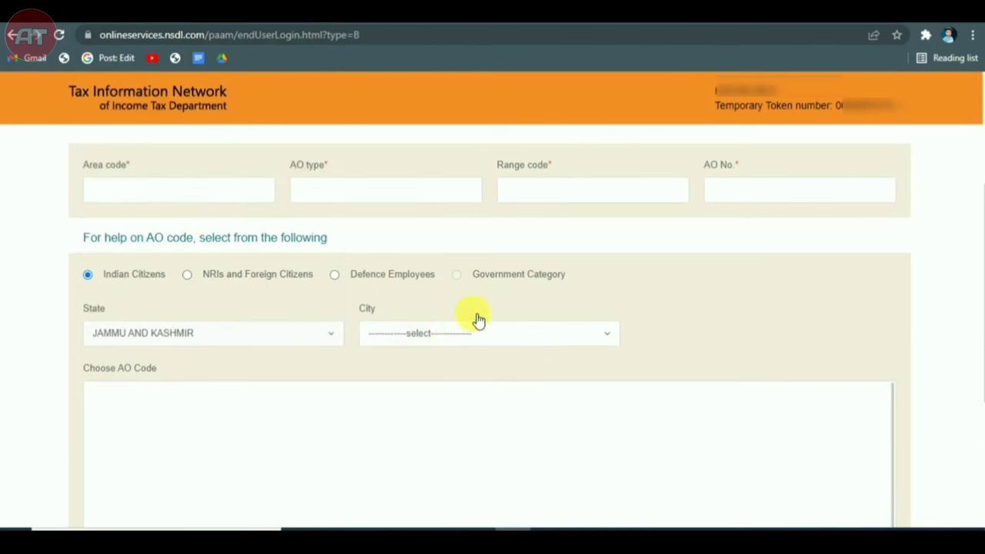
pyautogui.click(471, 338)
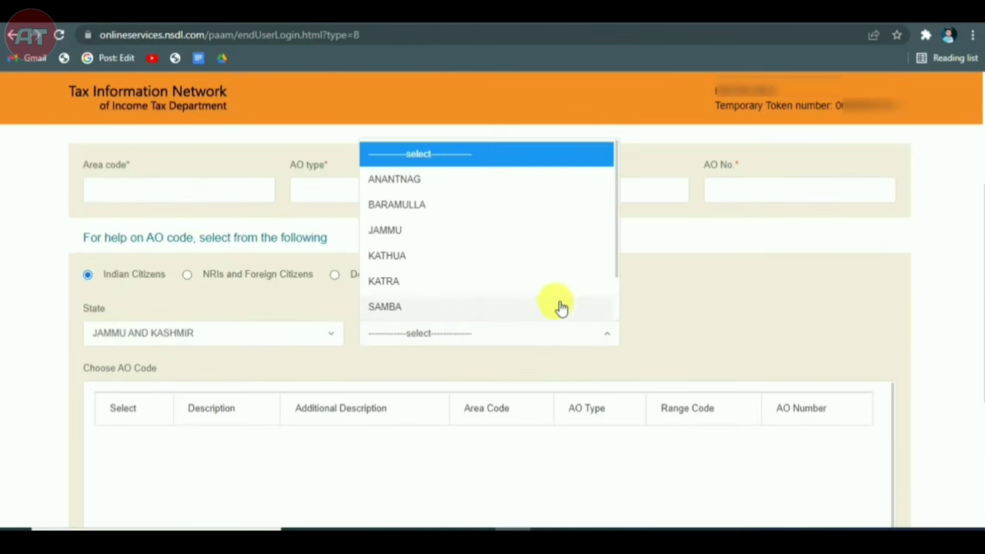
pyautogui.click(408, 258)
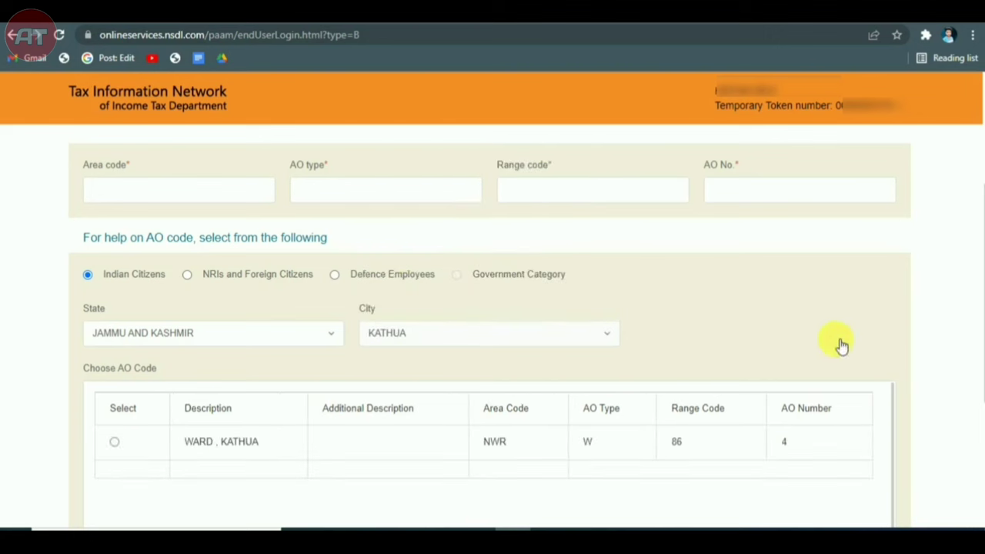
pyautogui.scroll(-1, 297, 345)
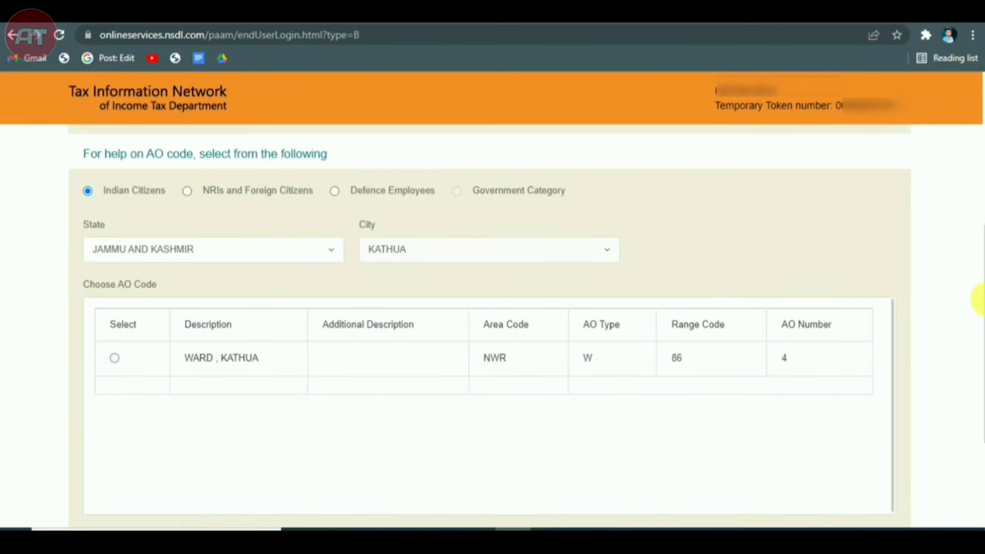
pyautogui.scroll(1, 314, 480)
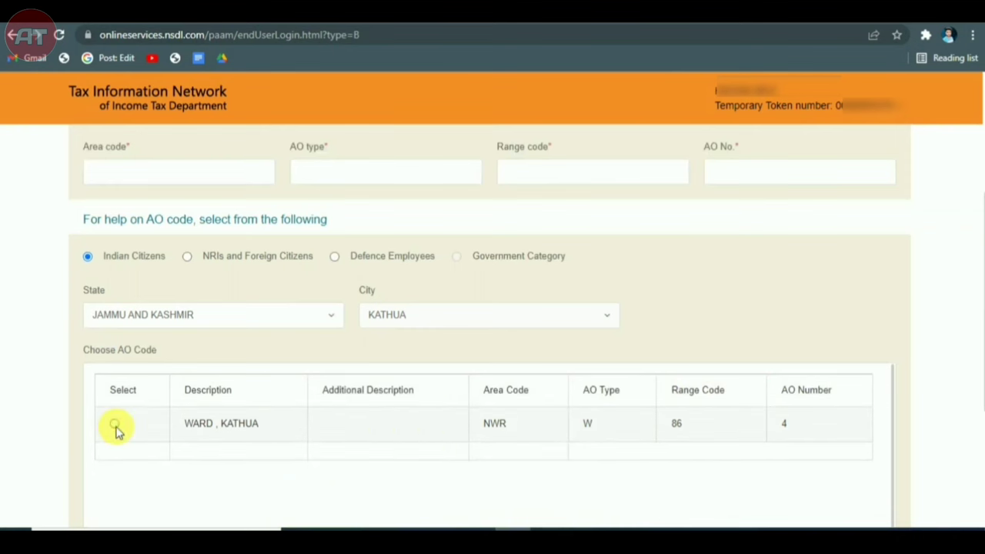
pyautogui.click(114, 424)
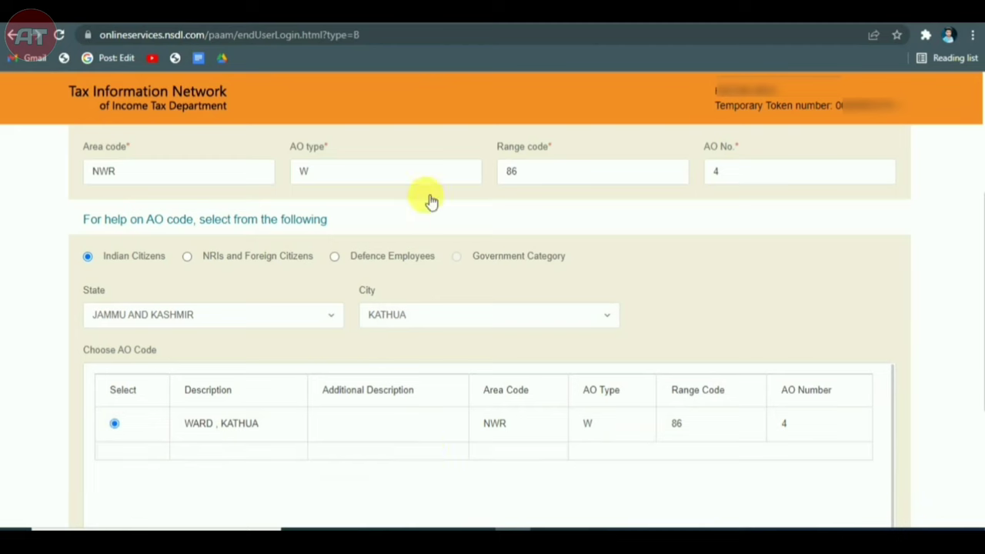
pyautogui.moveTo(978, 341); pyautogui.dragTo(978, 416)
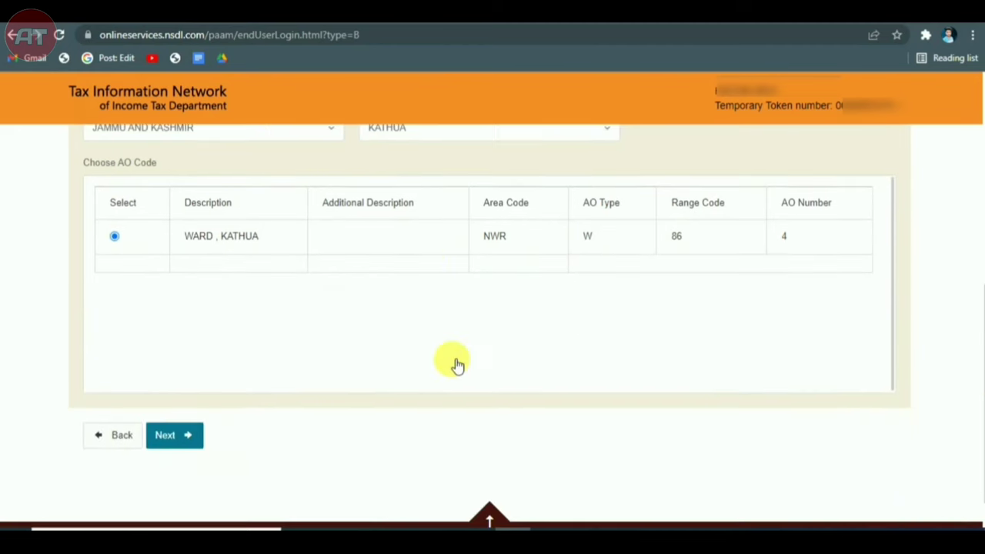
# Step: Move to Document details and choose AADHAAR Card as proof of identity
pyautogui.click(187, 444)
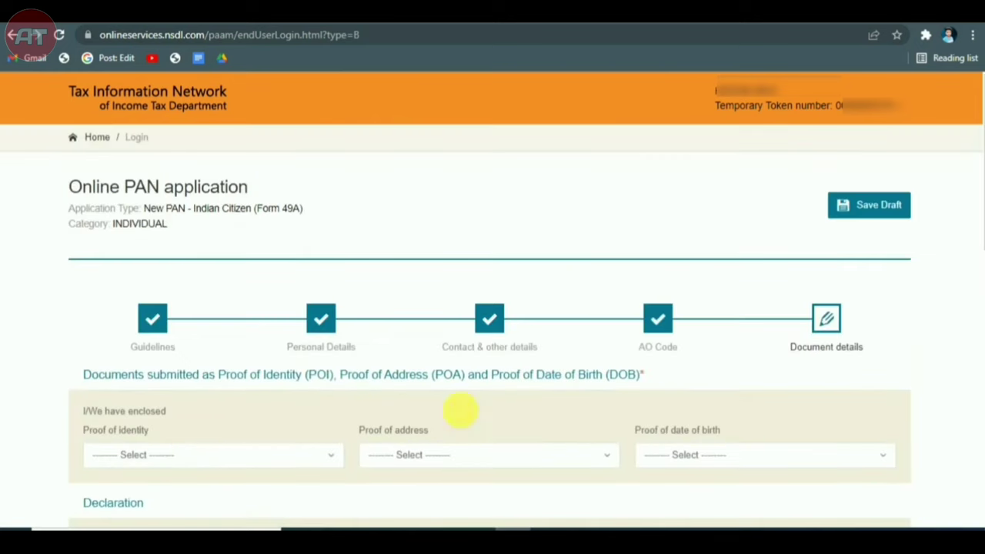
pyautogui.scroll(-3, 962, 308)
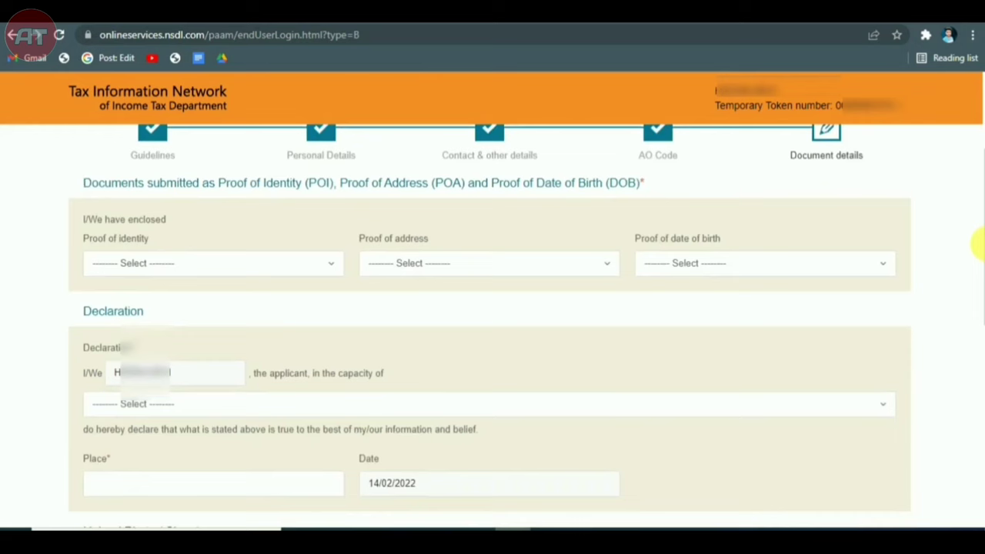
pyautogui.scroll(-1, 977, 245)
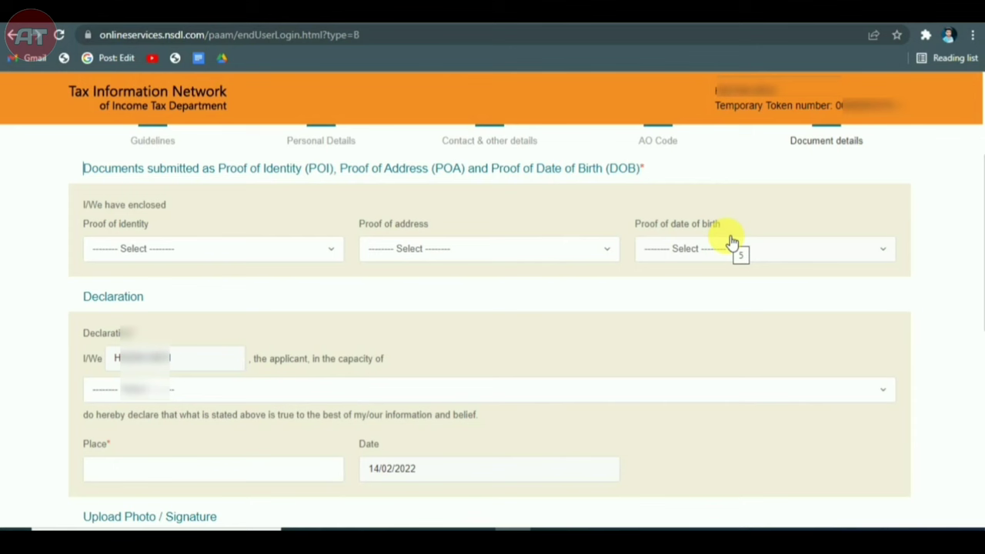
pyautogui.click(250, 259)
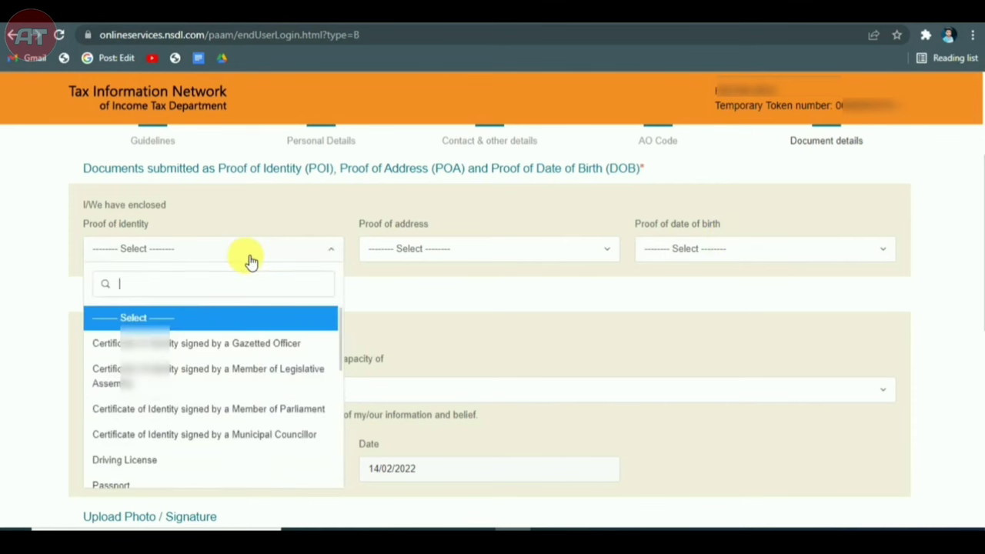
pyautogui.click(468, 308)
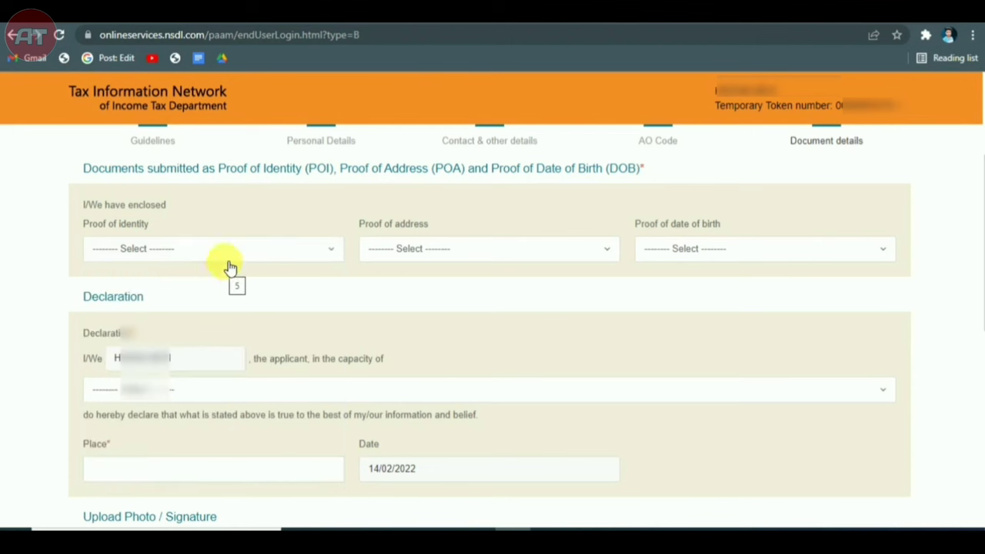
pyautogui.click(253, 252)
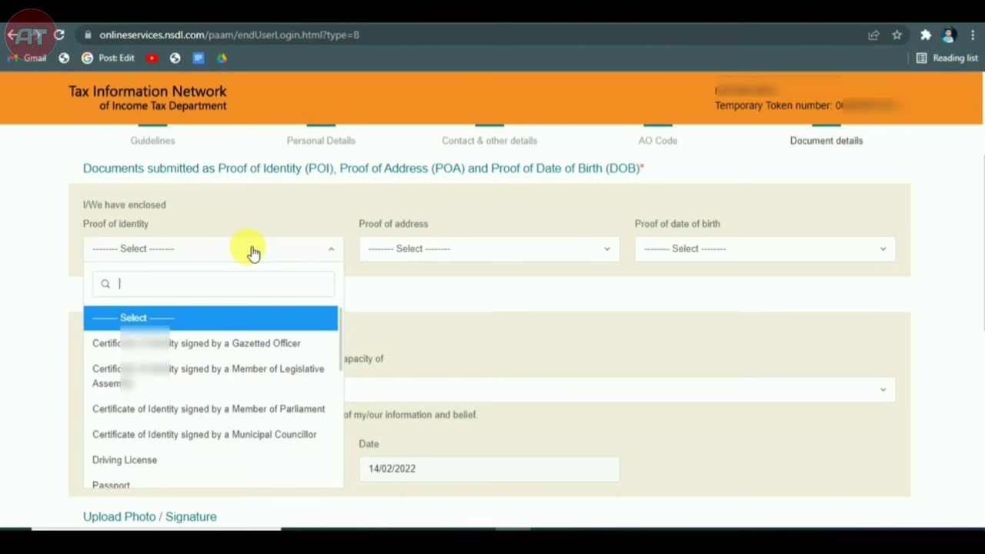
pyautogui.scroll(-5, 339, 485)
pyautogui.click(334, 477)
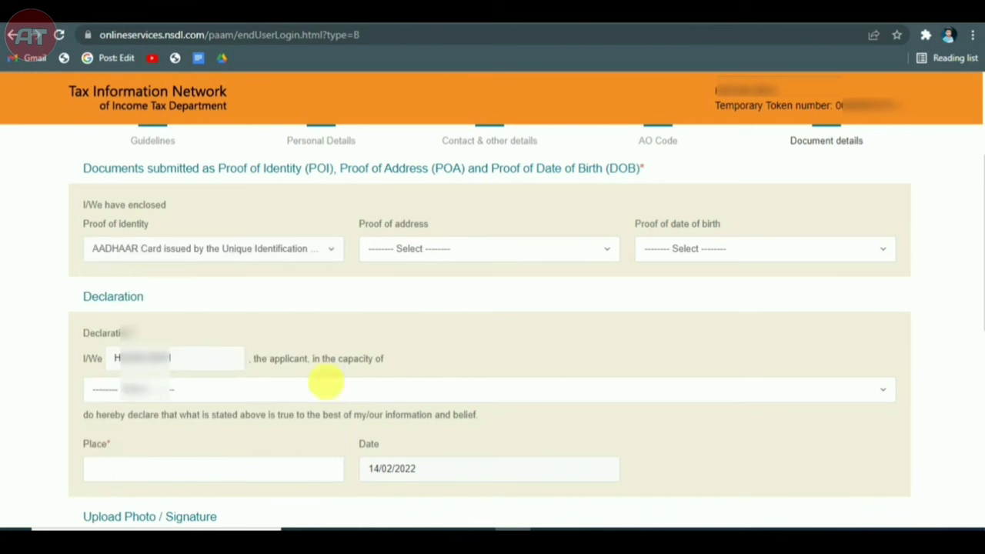
# Step: Choose AADHAAR Card as proof of address and proof of date of birth
pyautogui.click(457, 260)
pyautogui.moveTo(612, 345); pyautogui.dragTo(624, 464)
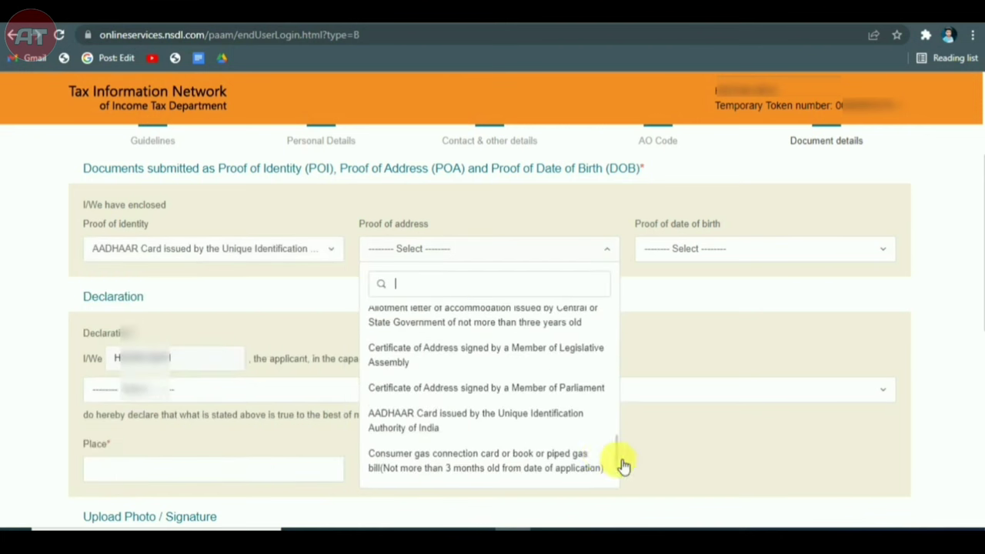
pyautogui.click(452, 433)
pyautogui.click(762, 248)
pyautogui.moveTo(892, 323); pyautogui.dragTo(901, 446)
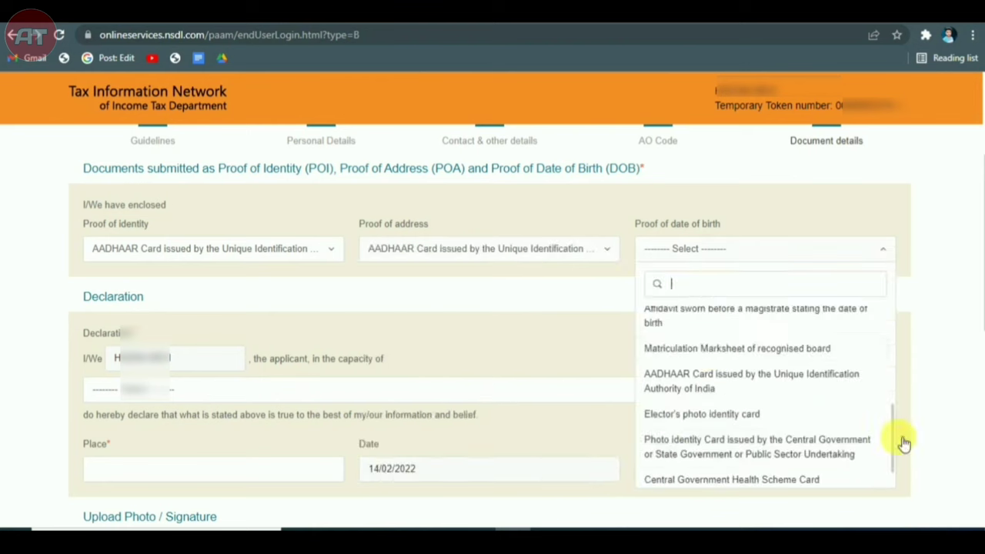
pyautogui.click(723, 397)
pyautogui.scroll(-1, 977, 188)
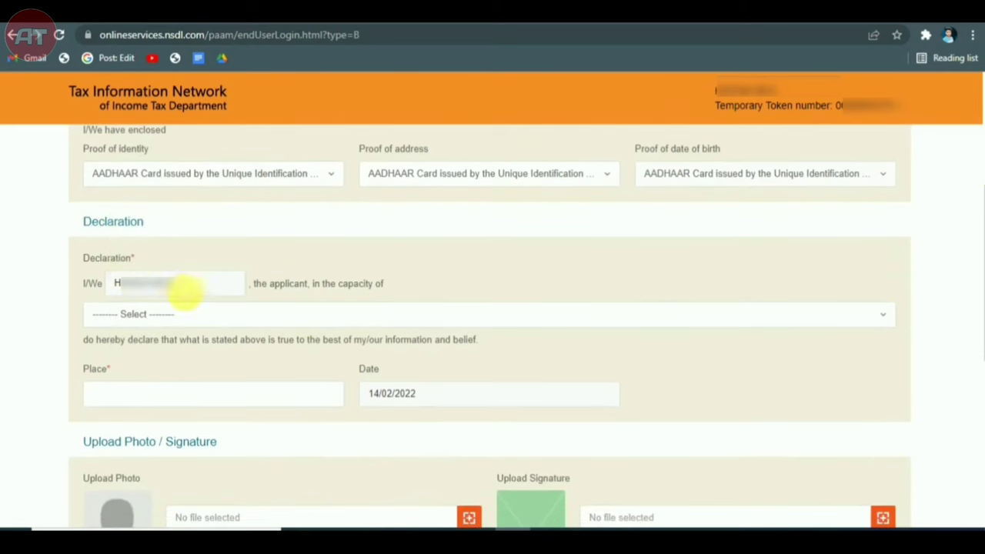
# Step: Declare in the capacity of Himself/Herself, dismiss the reminder, and enter KATHUA as the place
pyautogui.moveTo(187, 287); pyautogui.dragTo(85, 282)
pyautogui.click(191, 317)
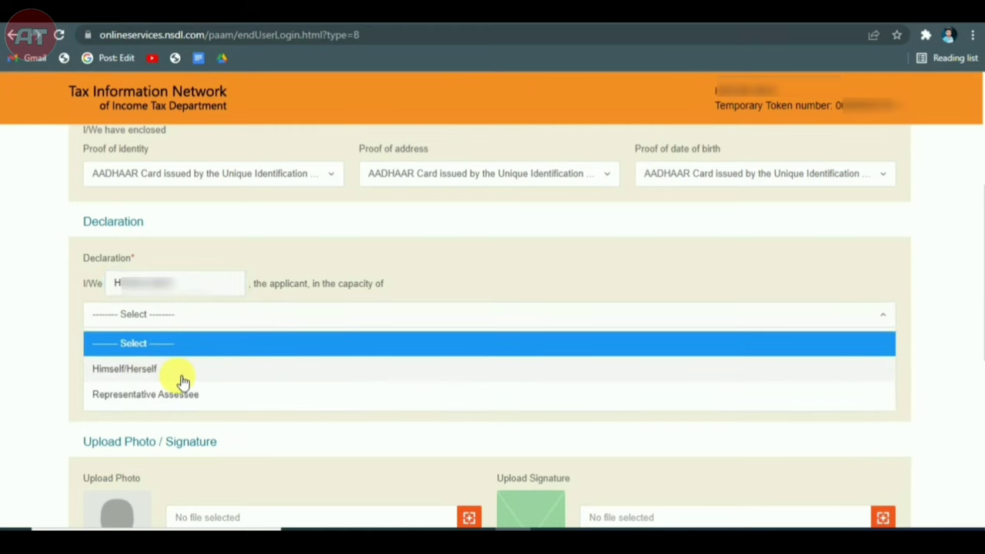
pyautogui.click(183, 380)
pyautogui.scroll(-2, 977, 308)
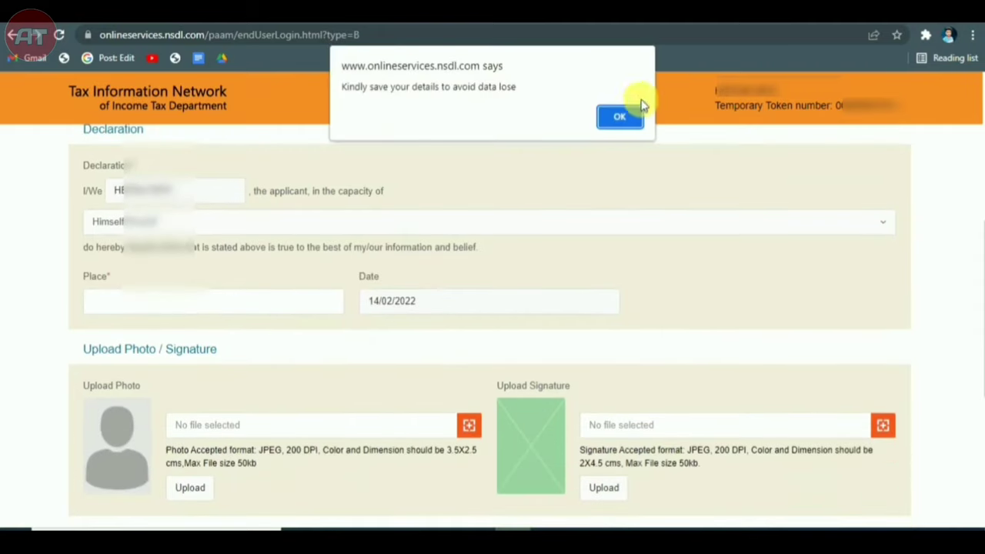
pyautogui.click(625, 114)
pyautogui.click(178, 311)
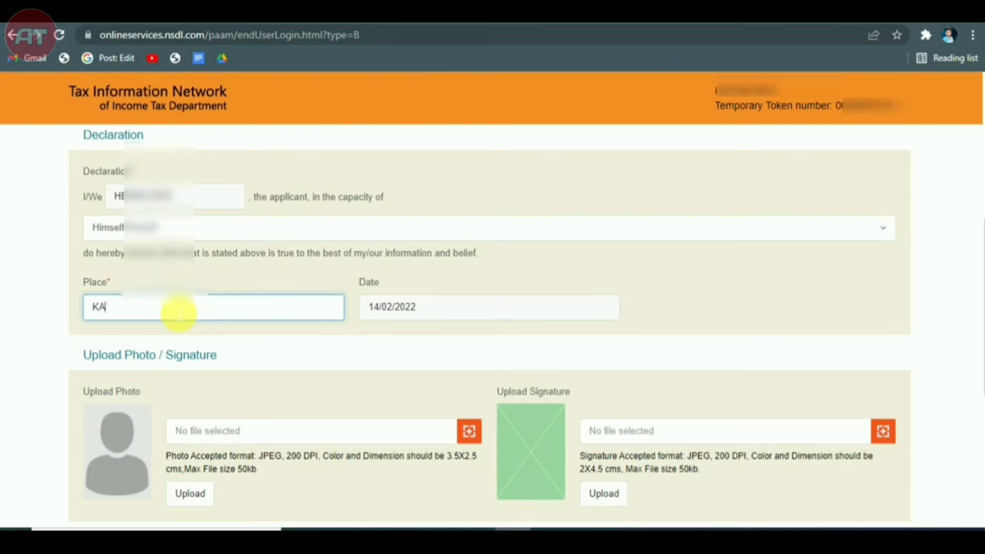
pyautogui.write('KATHUA')
pyautogui.scroll(-3, 977, 346)
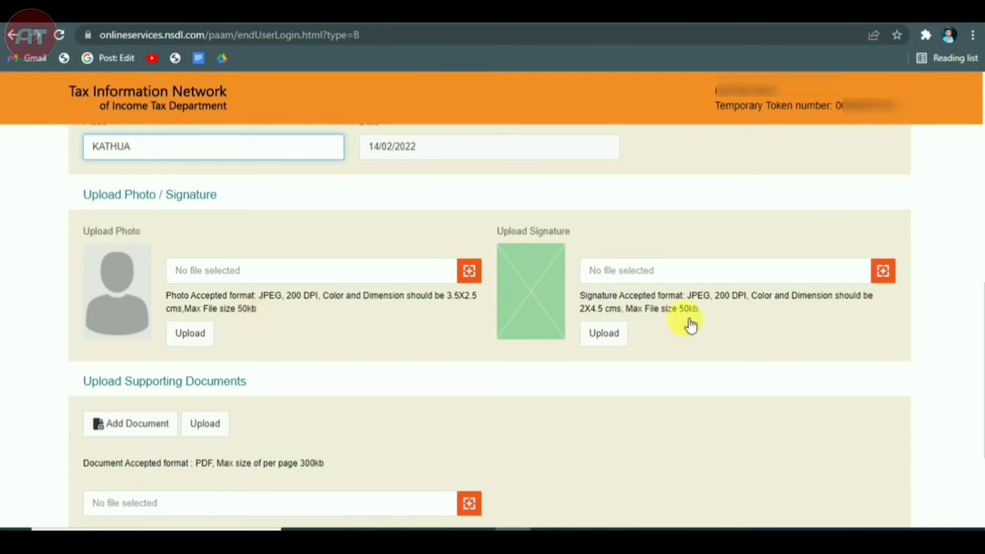
# Step: Upload the applicant's photo image
pyautogui.click(468, 270)
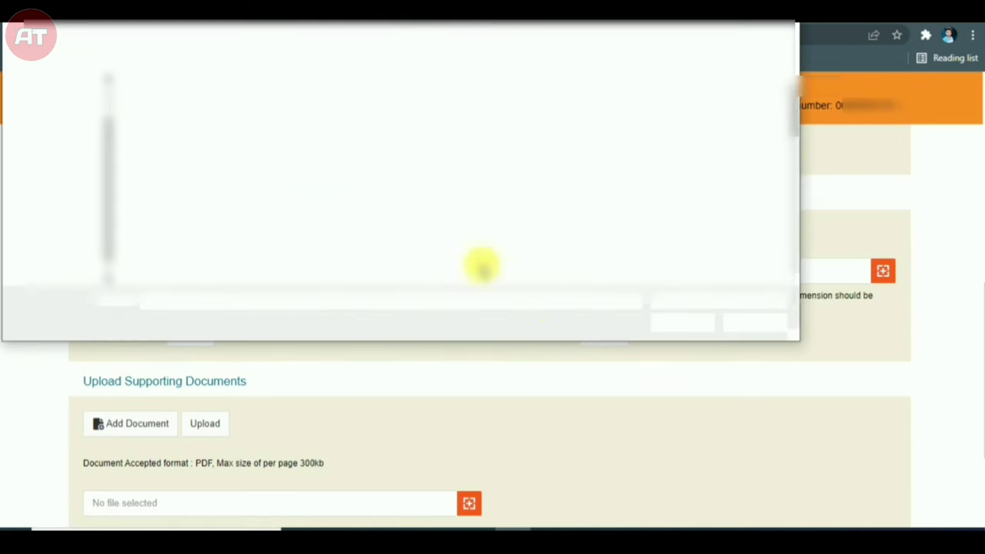
pyautogui.click(683, 323)
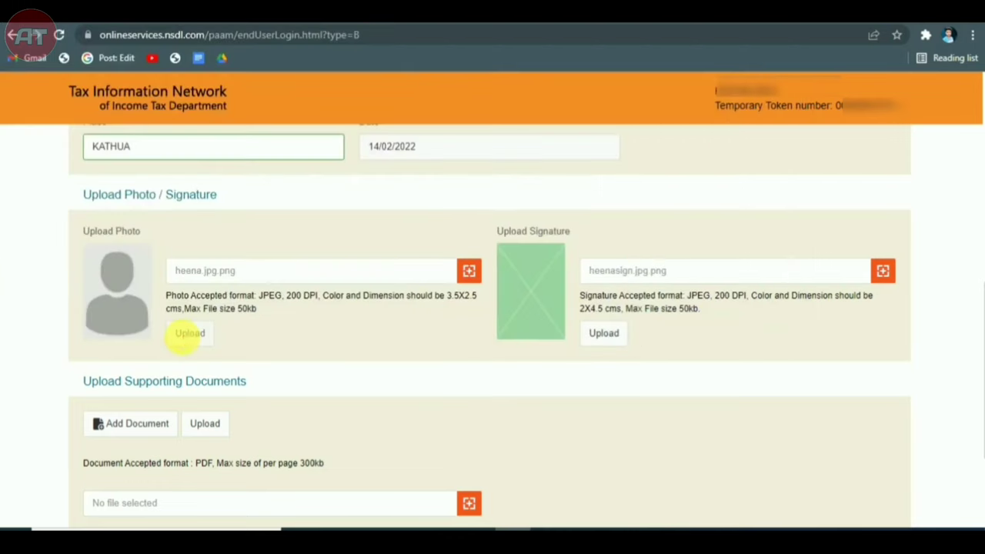
pyautogui.click(189, 333)
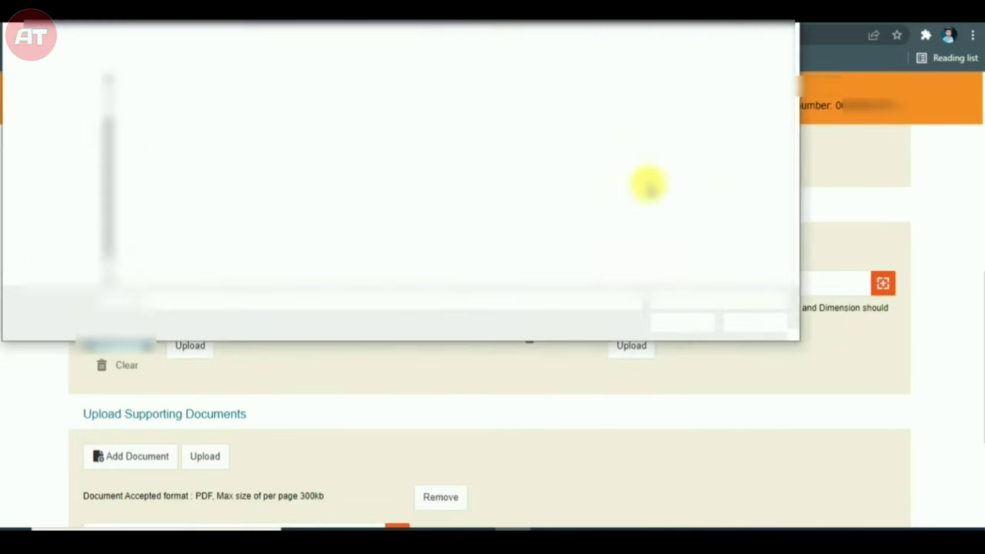
# Step: Upload the applicant's signature image
pyautogui.click(492, 124)
pyautogui.click(682, 325)
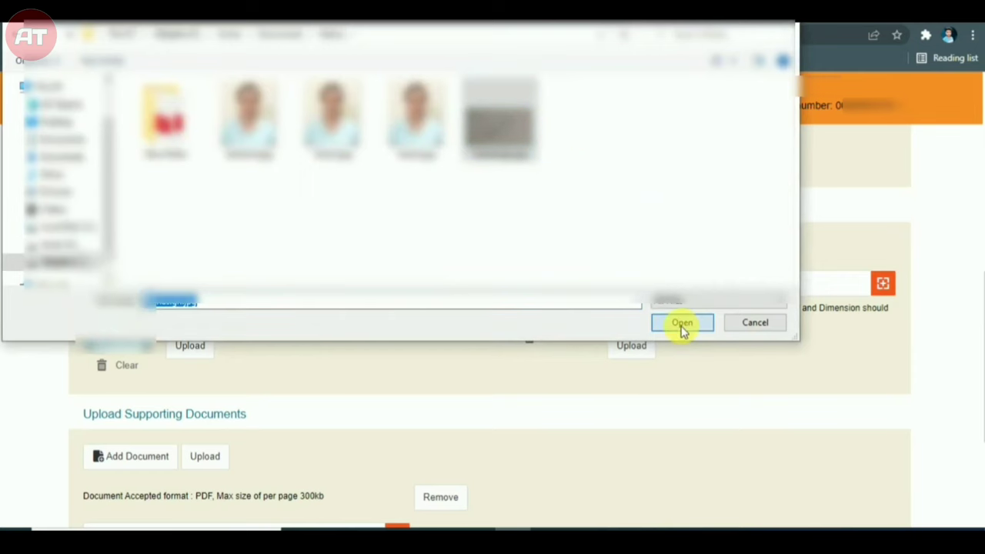
pyautogui.click(643, 352)
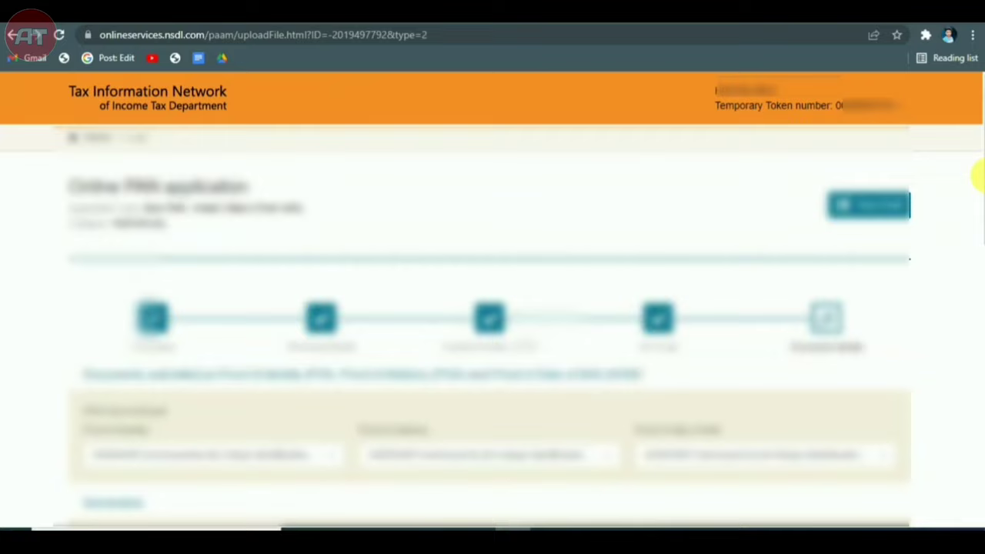
pyautogui.moveTo(978, 176); pyautogui.dragTo(976, 419)
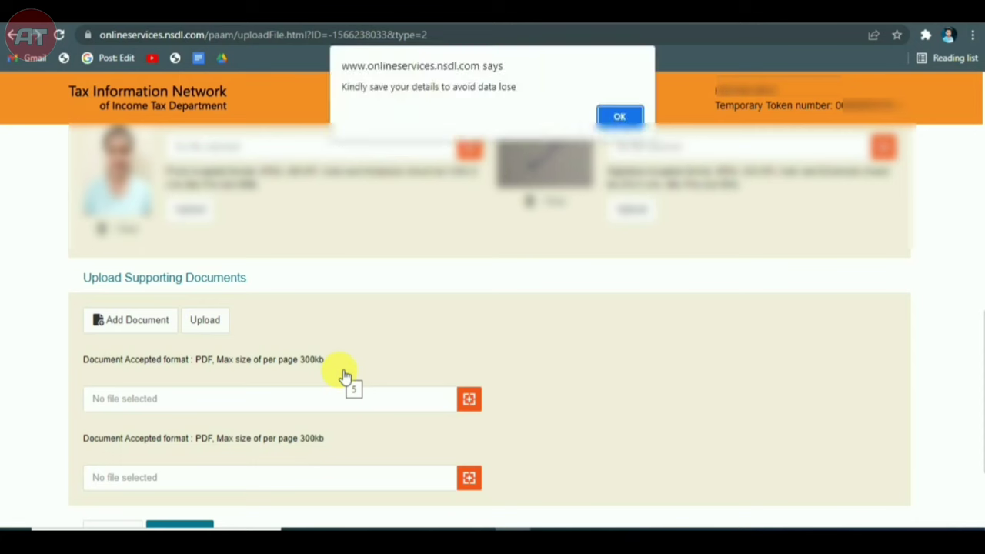
# Step: Upload the supporting Aadhaar PDF and submit the application for verification
pyautogui.click(620, 117)
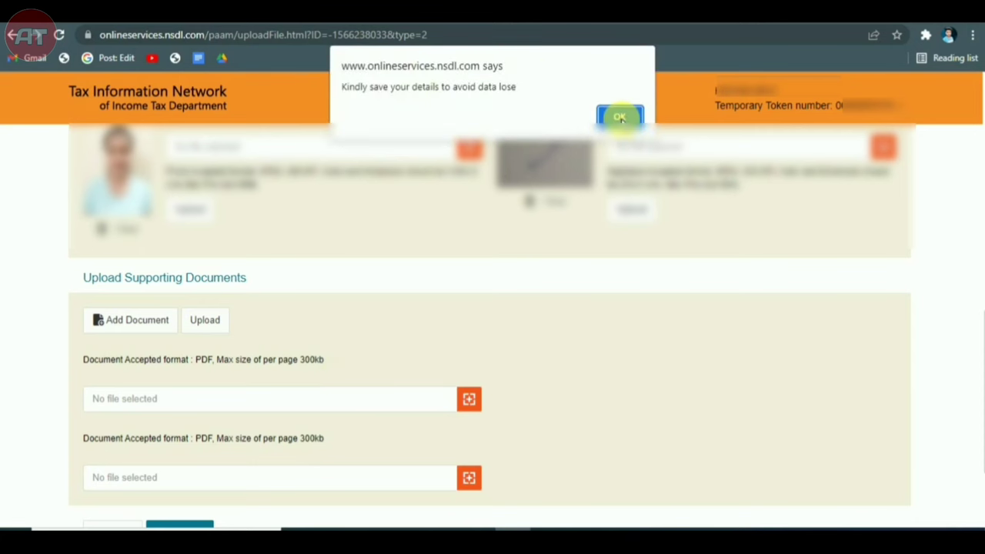
pyautogui.click(467, 410)
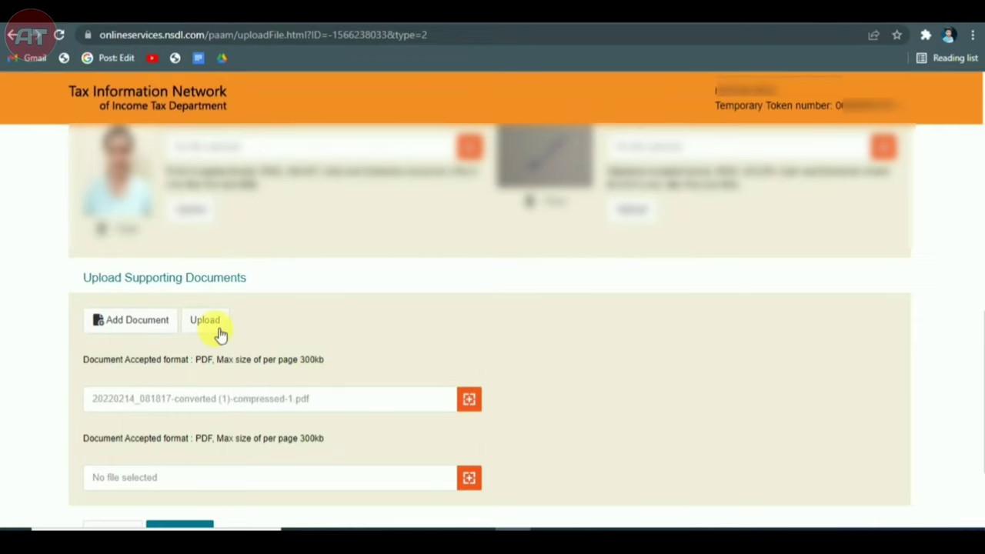
pyautogui.click(219, 333)
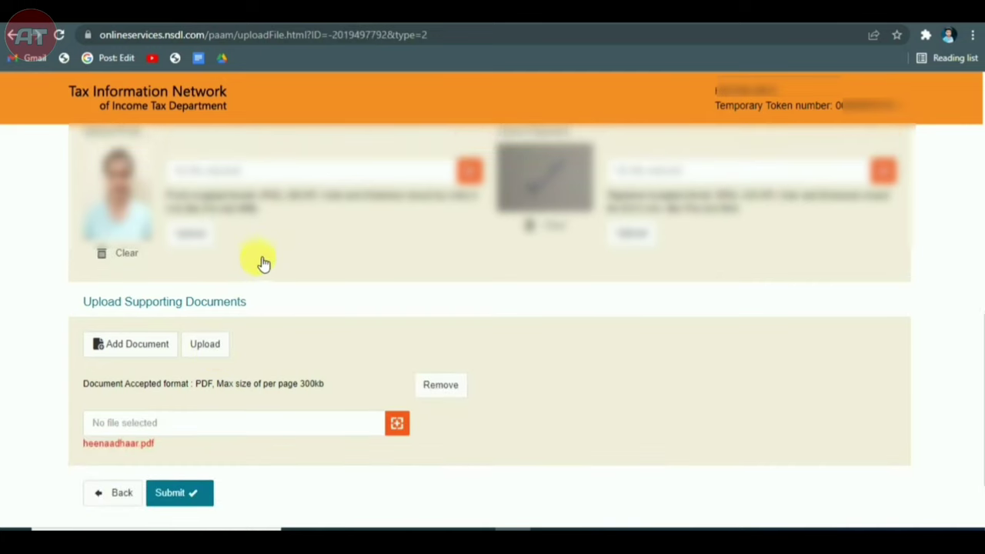
pyautogui.click(184, 500)
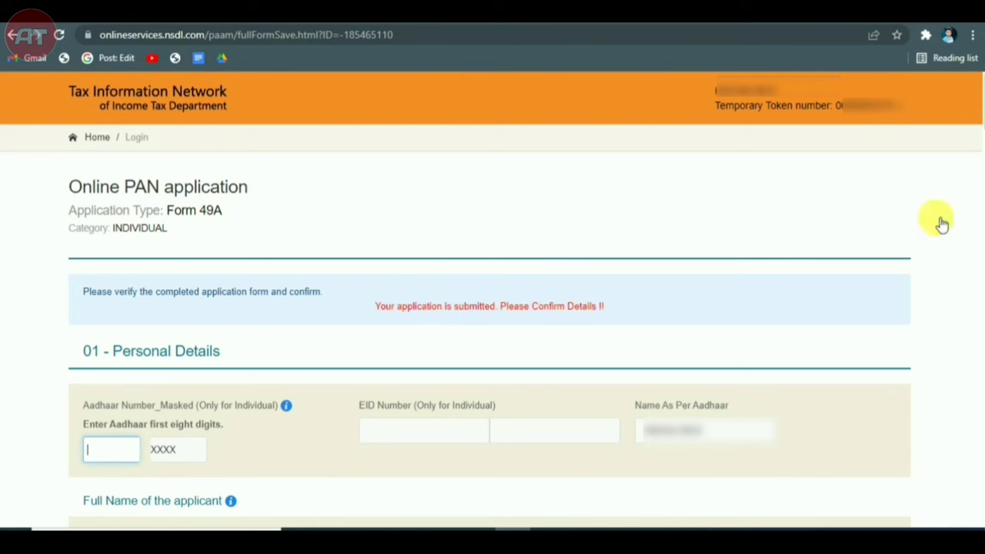
# Step: Paste the first eight Aadhaar digits into the masked field, review the form, and confirm it
pyautogui.scroll(-2, 976, 139)
pyautogui.scroll(-3, 976, 139)
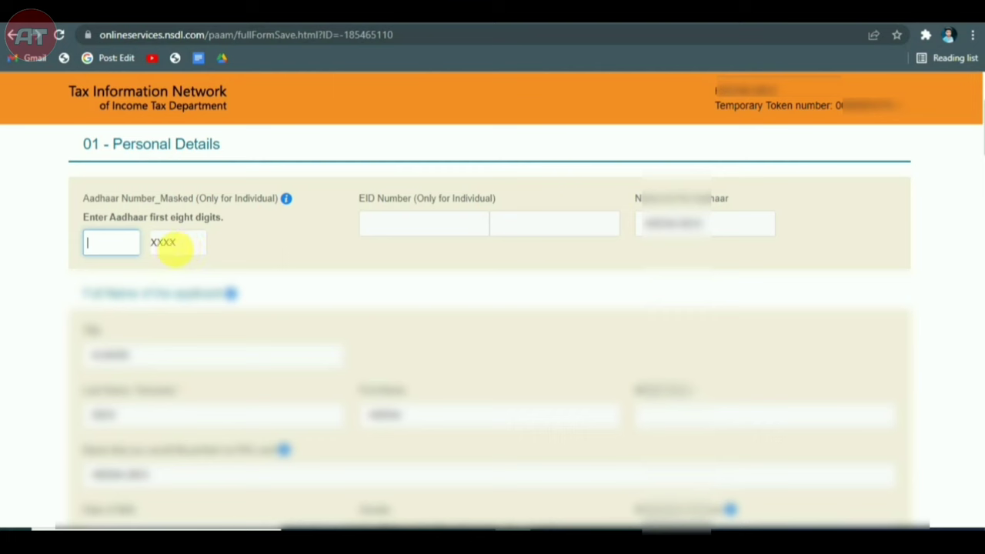
pyautogui.hotkey('ctrl', 'v')
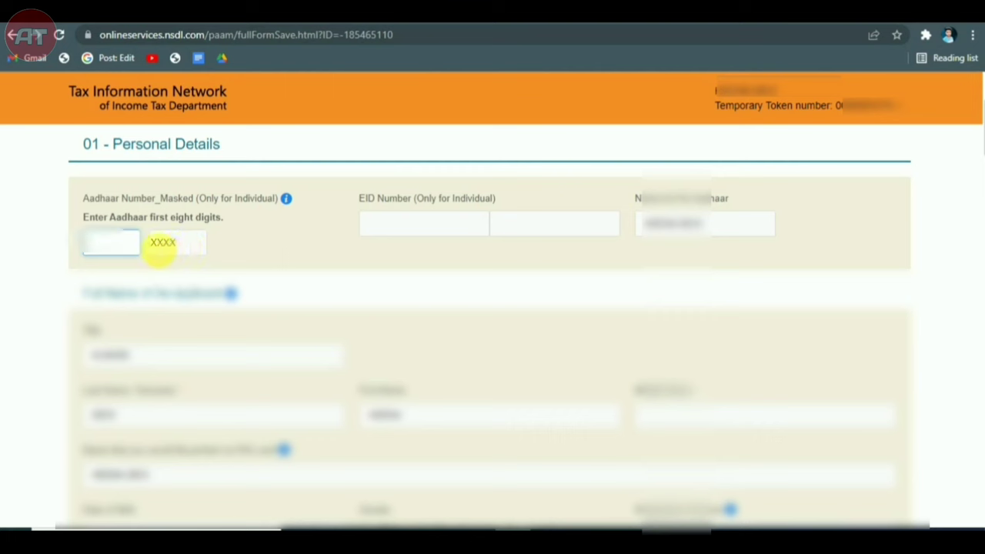
pyautogui.doubleClick(163, 242)
pyautogui.click(87, 248)
pyautogui.click(168, 244)
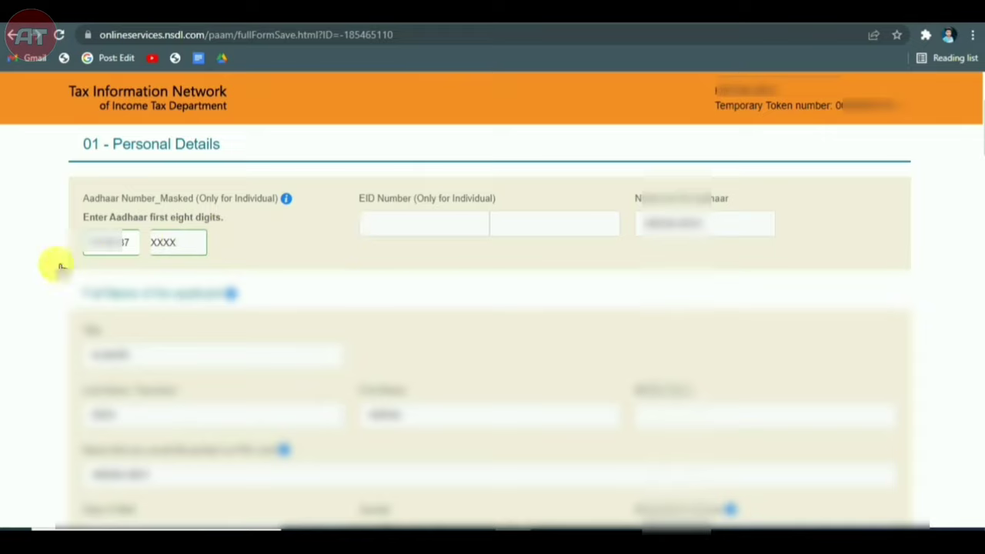
pyautogui.click(96, 242)
pyautogui.scroll(-1, 977, 136)
pyautogui.moveTo(977, 137); pyautogui.dragTo(977, 508)
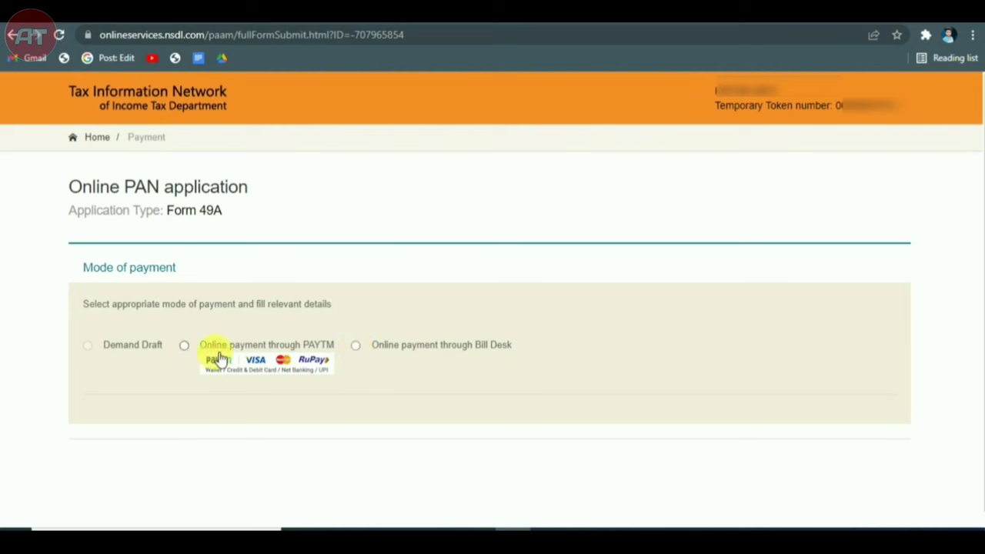
# Step: Pay the ₹106.90 fee online through PAYTM after agreeing to the terms of service
pyautogui.click(185, 346)
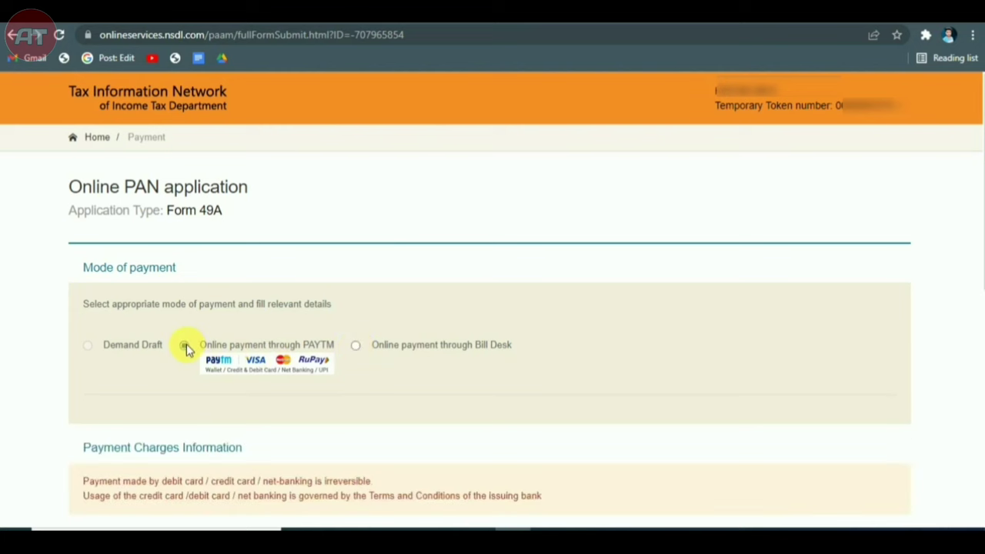
pyautogui.moveTo(977, 222); pyautogui.dragTo(978, 385)
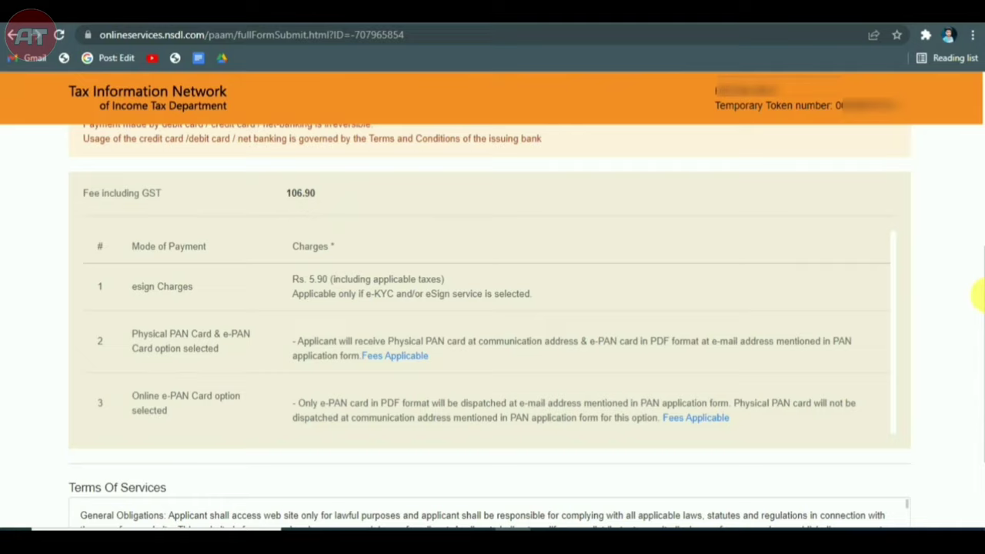
pyautogui.moveTo(977, 297); pyautogui.dragTo(977, 383)
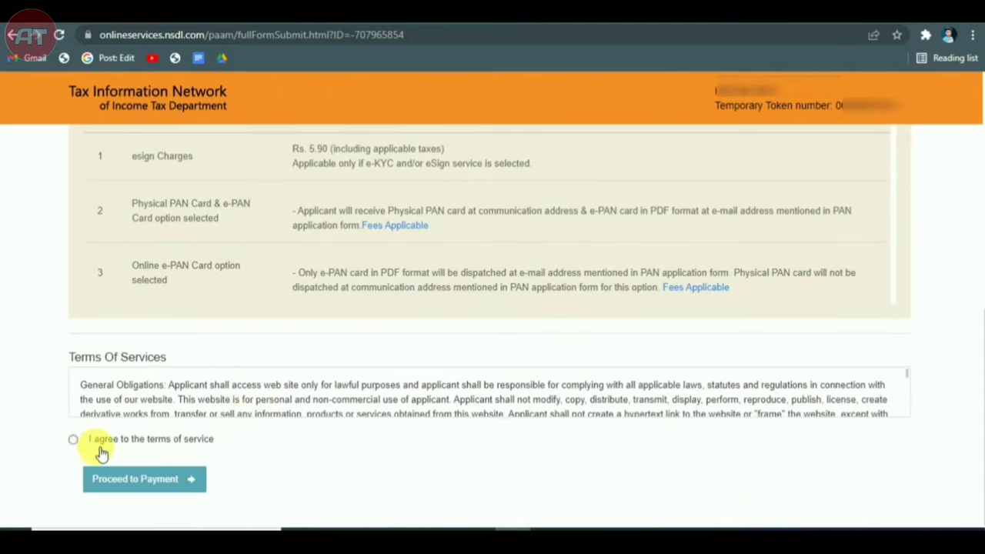
pyautogui.click(73, 439)
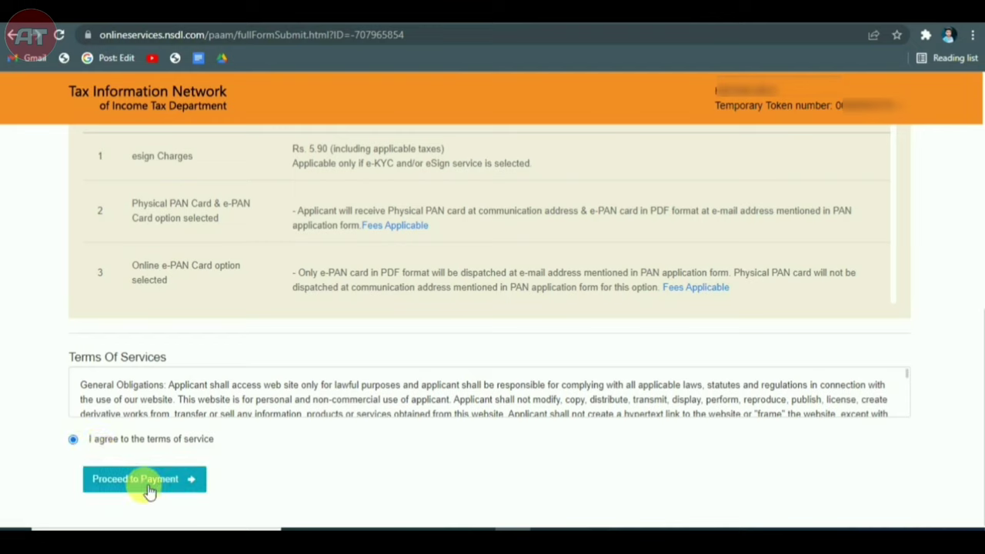
pyautogui.click(146, 485)
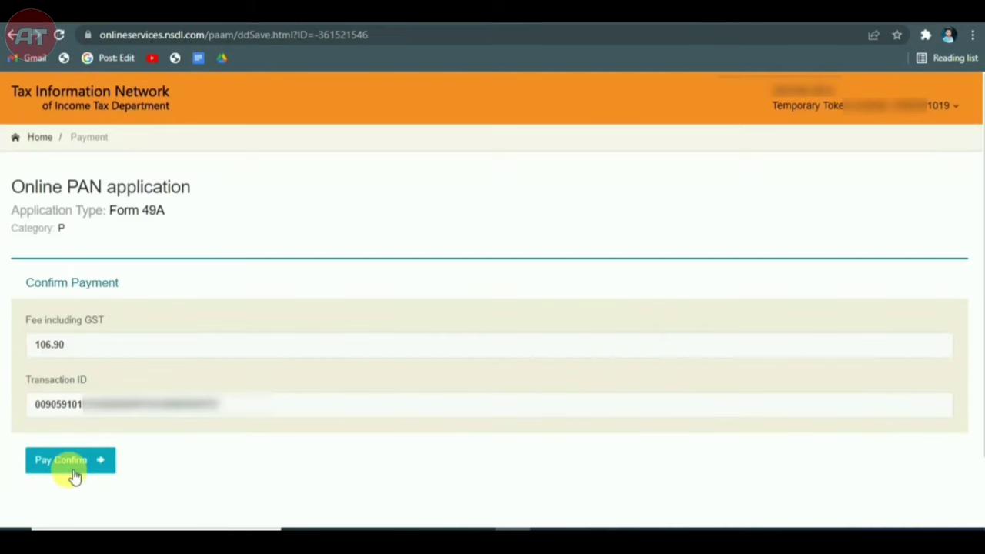
pyautogui.click(74, 469)
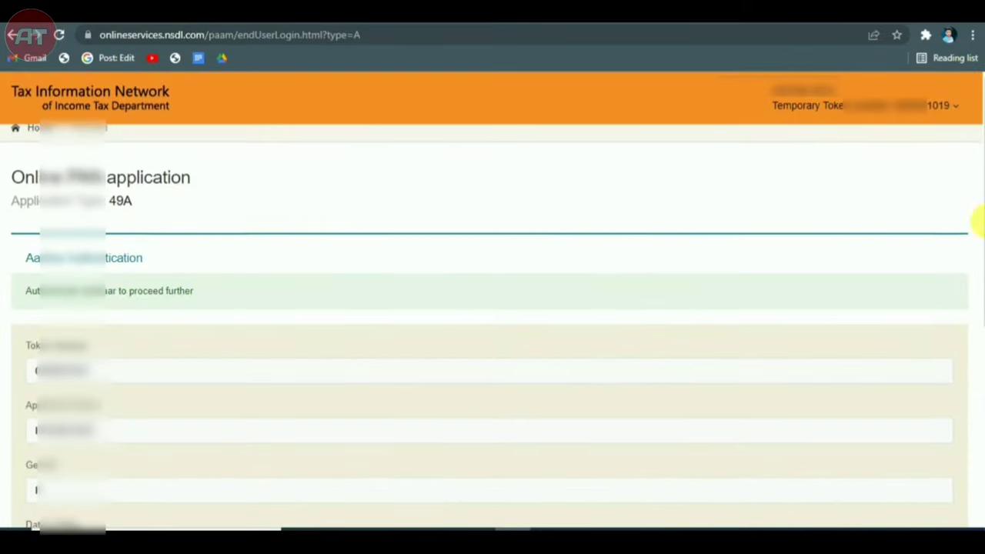
# Step: Give consent to Aadhaar-based e-signing of the application and start the Aadhaar authentication
pyautogui.moveTo(977, 220); pyautogui.dragTo(977, 360)
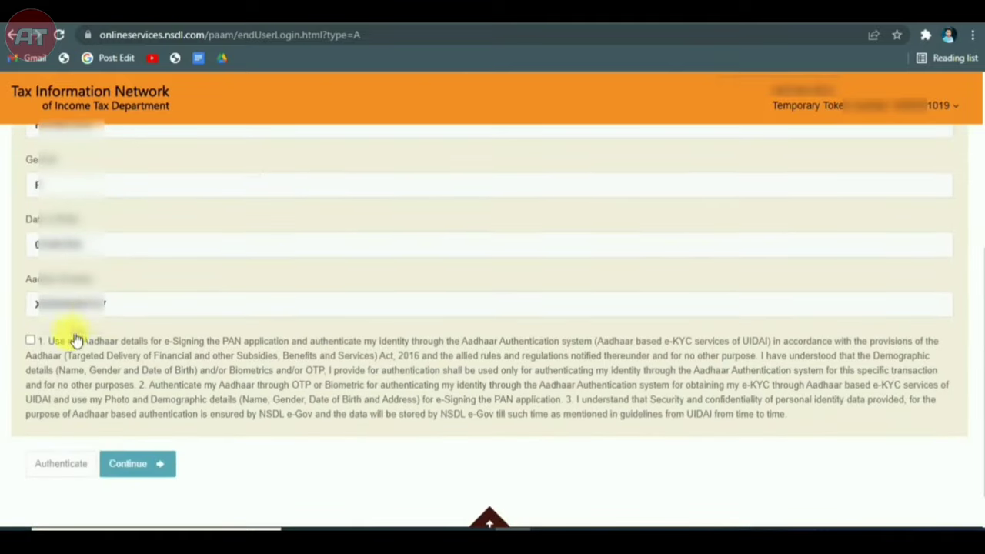
pyautogui.click(31, 341)
pyautogui.click(61, 464)
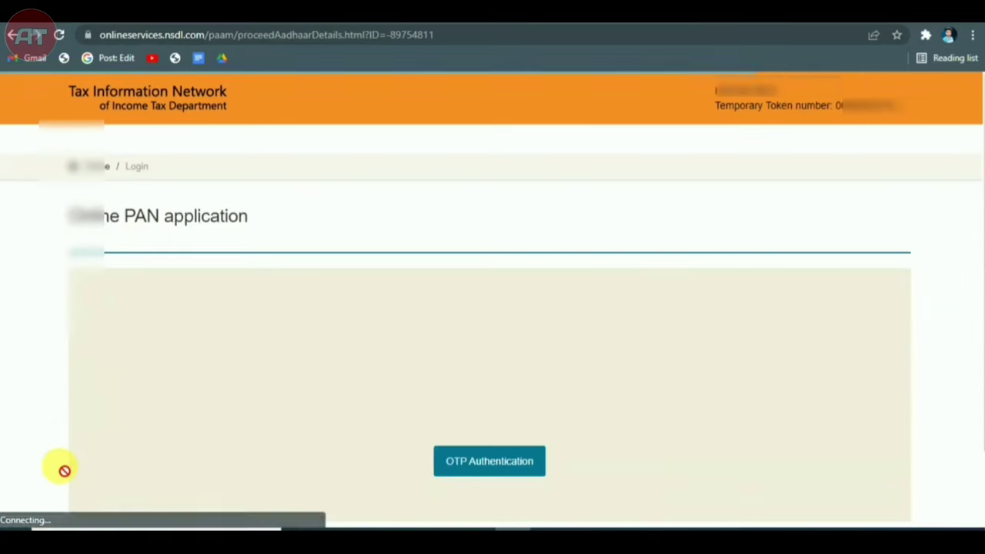
# Step: Choose OTP-based Aadhaar authentication and enter the received OTP
pyautogui.click(500, 459)
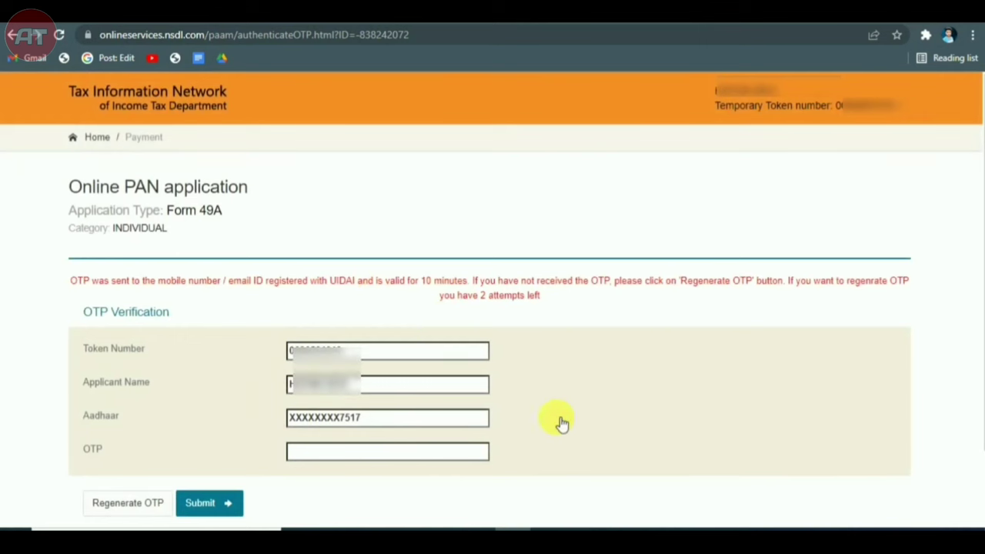
pyautogui.scroll(-1, 354, 356)
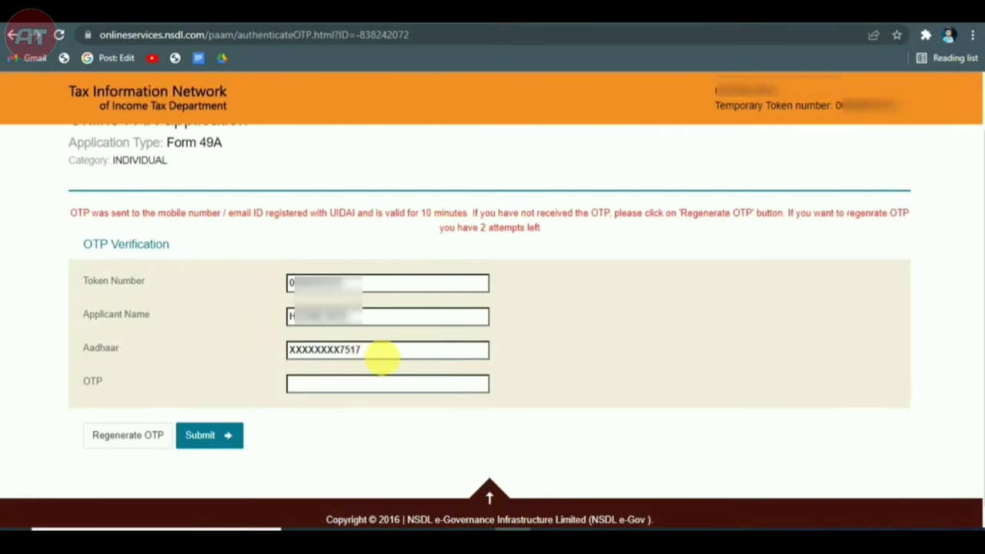
pyautogui.click(339, 384)
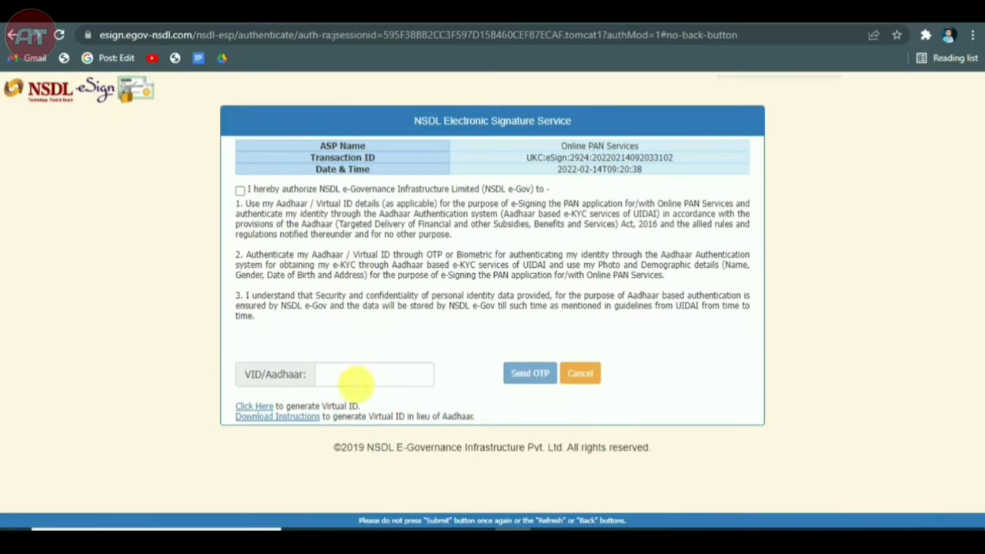
# Step: Enter the Aadhaar number, authorize NSDL e-Gov, and verify the e-Sign OTP sent to the mobile
pyautogui.click(377, 375)
pyautogui.write('72')
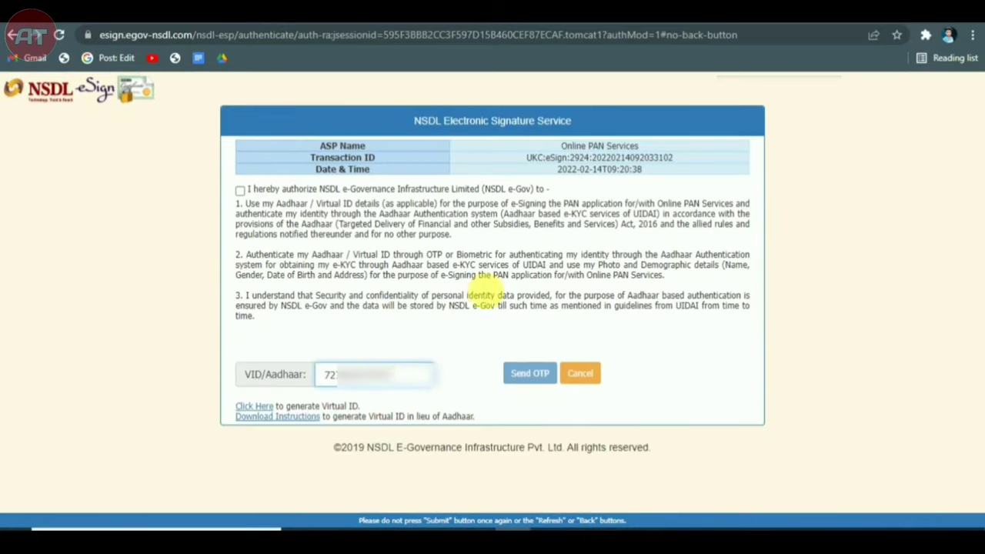
pyautogui.click(241, 192)
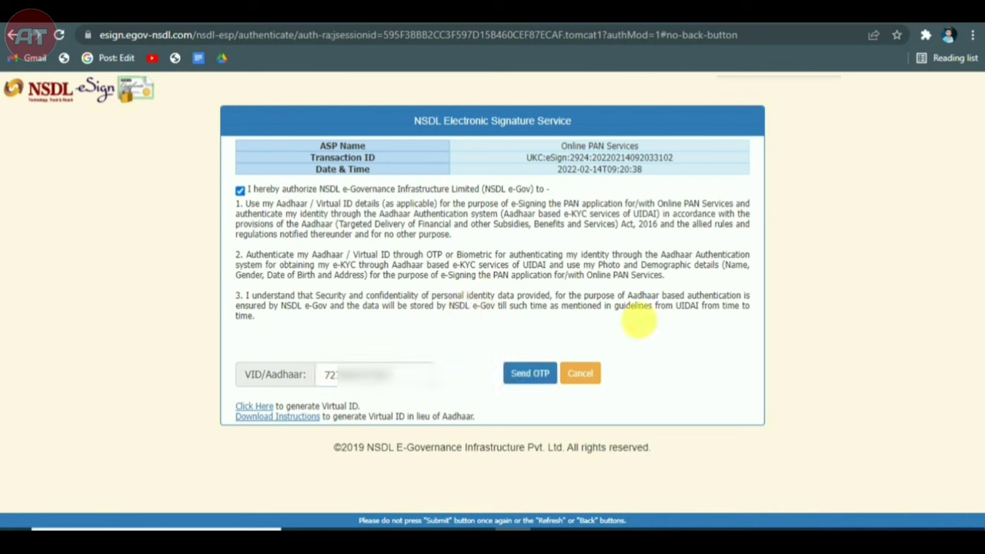
pyautogui.click(530, 374)
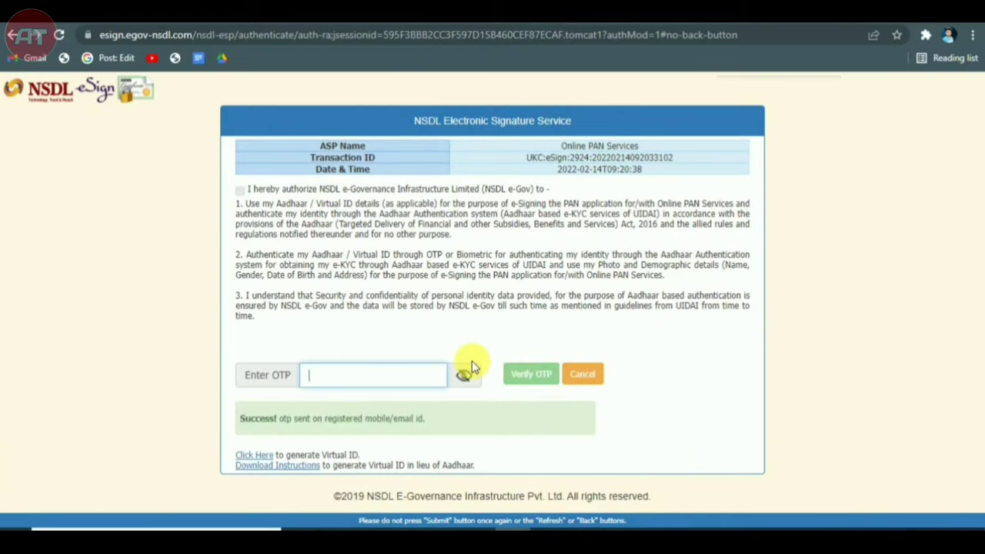
pyautogui.write('******')
pyautogui.click(531, 374)
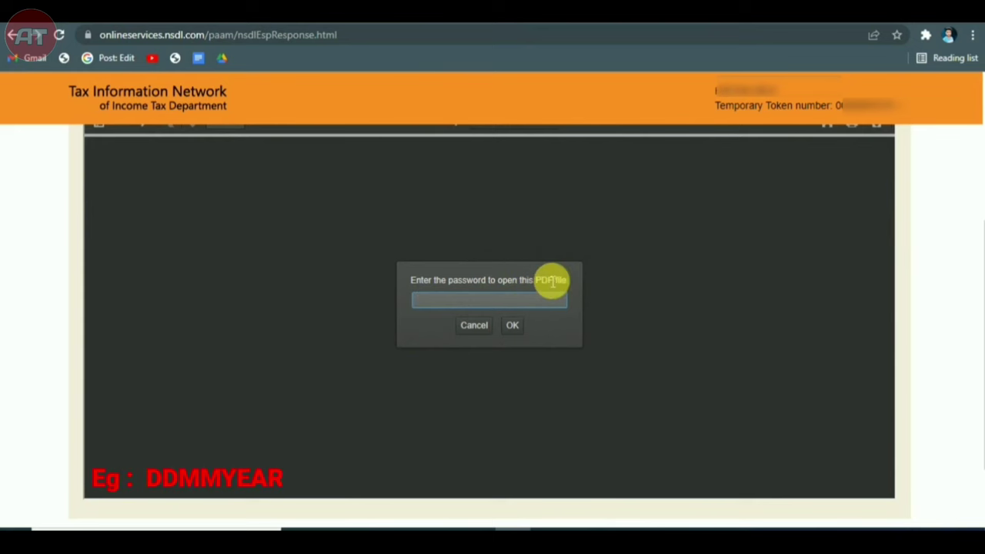
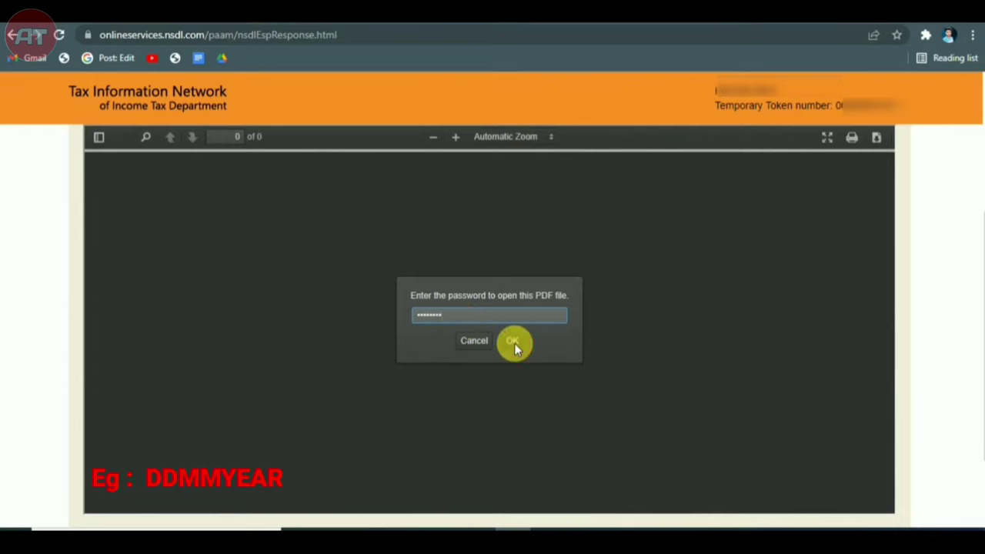
# Step: Unlock the signed application PDF with its password and scroll through all three pages back to page 1
pyautogui.click(512, 341)
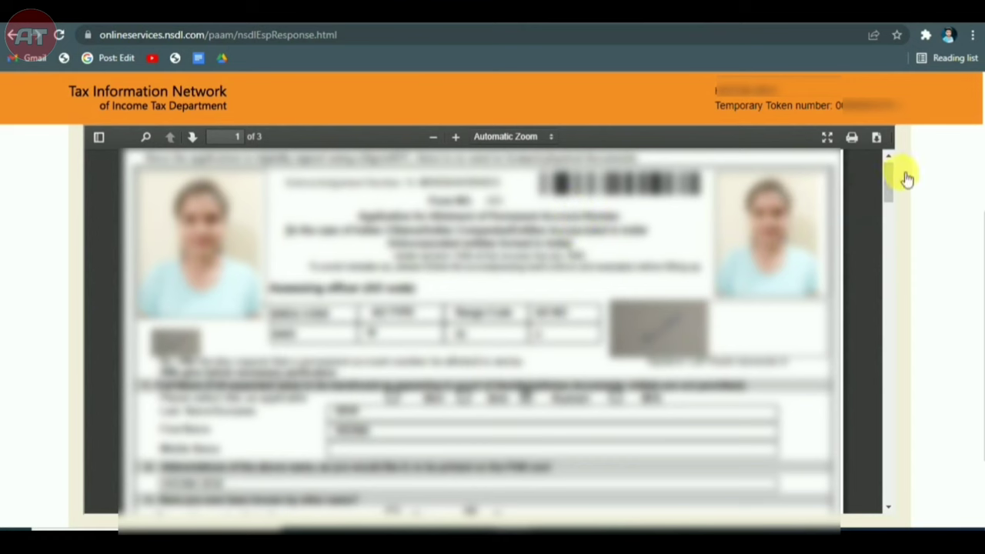
pyautogui.moveTo(888, 180); pyautogui.dragTo(887, 308)
pyautogui.scroll(-3, 678, 298)
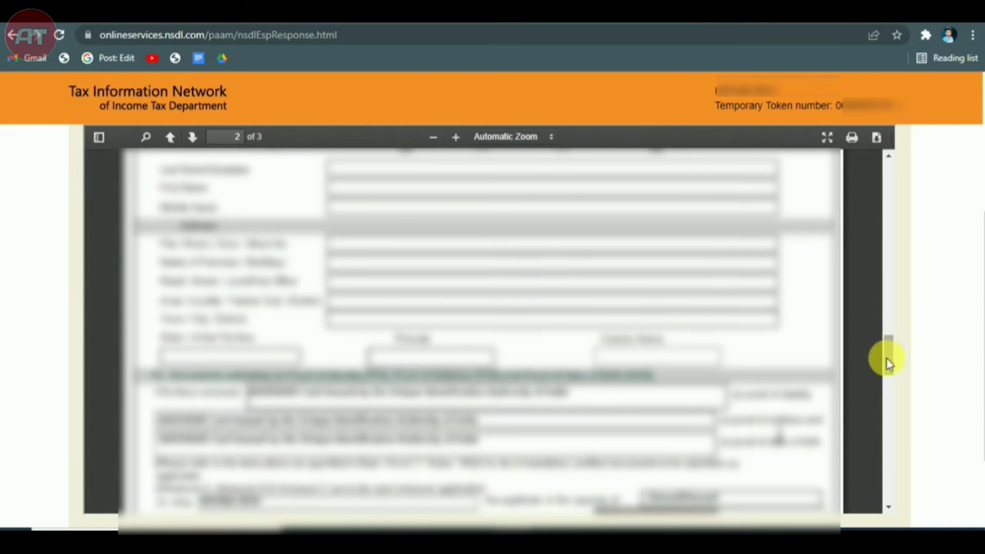
pyautogui.moveTo(886, 361); pyautogui.dragTo(890, 159)
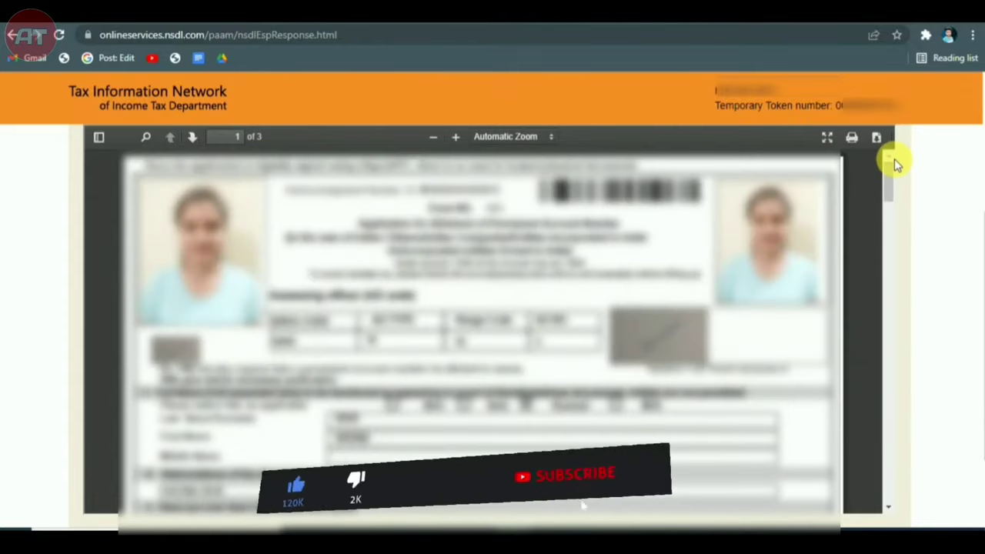